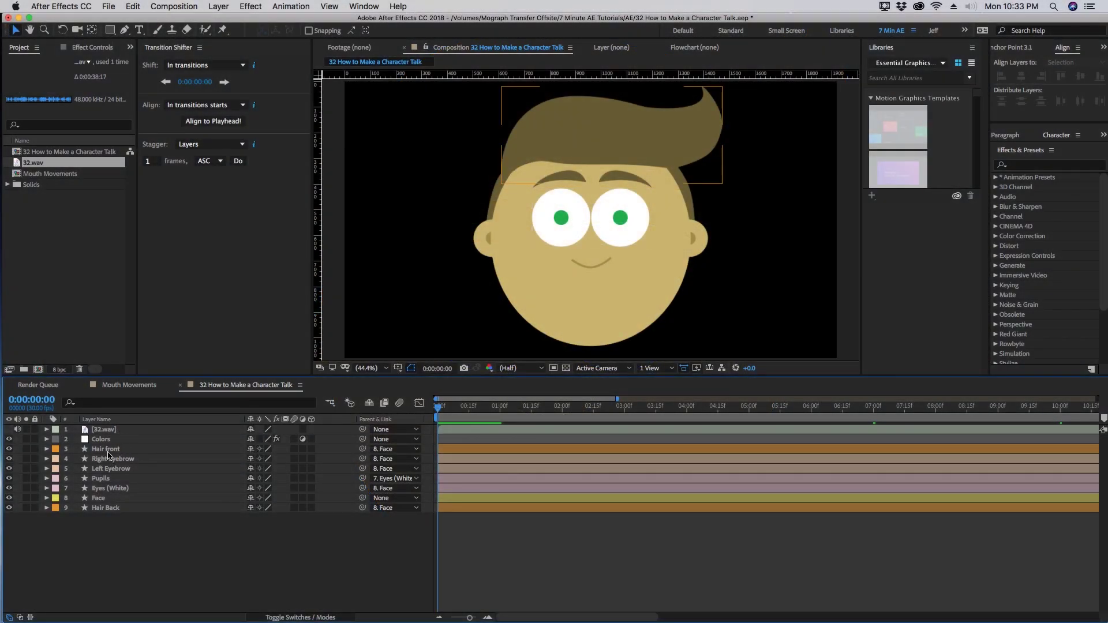
Review the hair, eyebrow and face layers and how they are parented to the Face layer
left_click(108, 451)
left_click(111, 460)
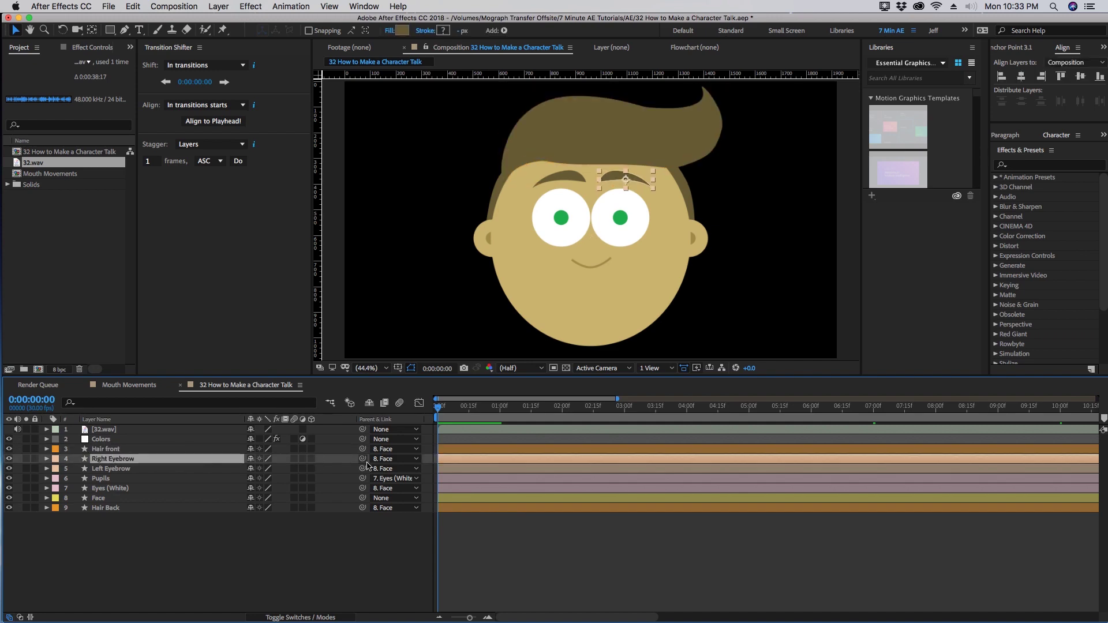
left_click(110, 470)
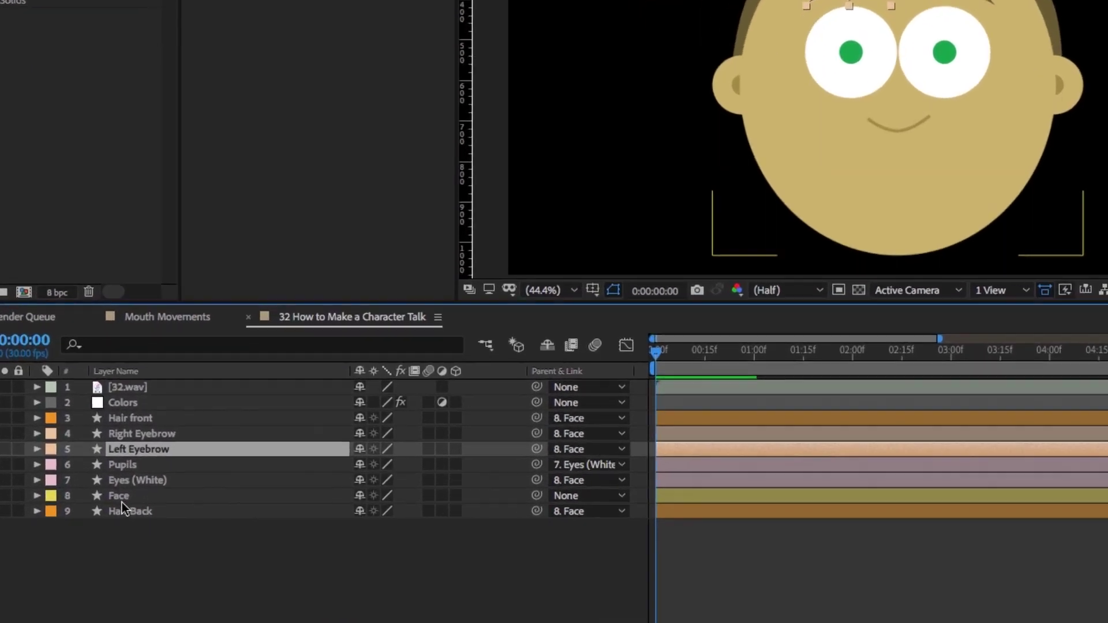
left_click(132, 497)
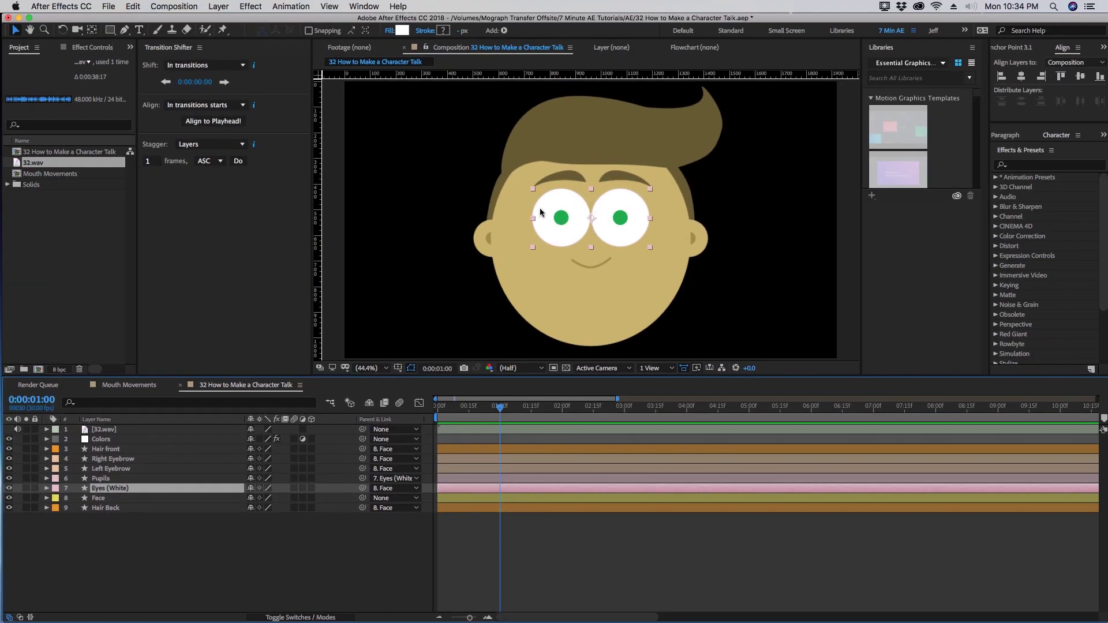
Add a Scale keyframe to the Eyes (White) layer at 0:00:01:00 and unlink its proportions
key("s")
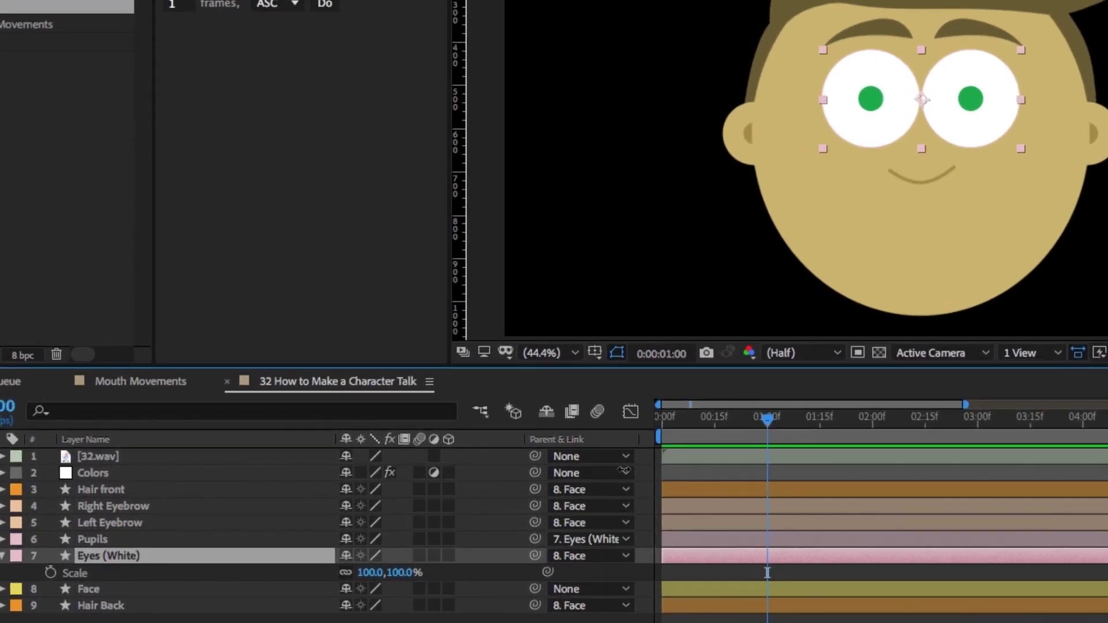
left_click(51, 571)
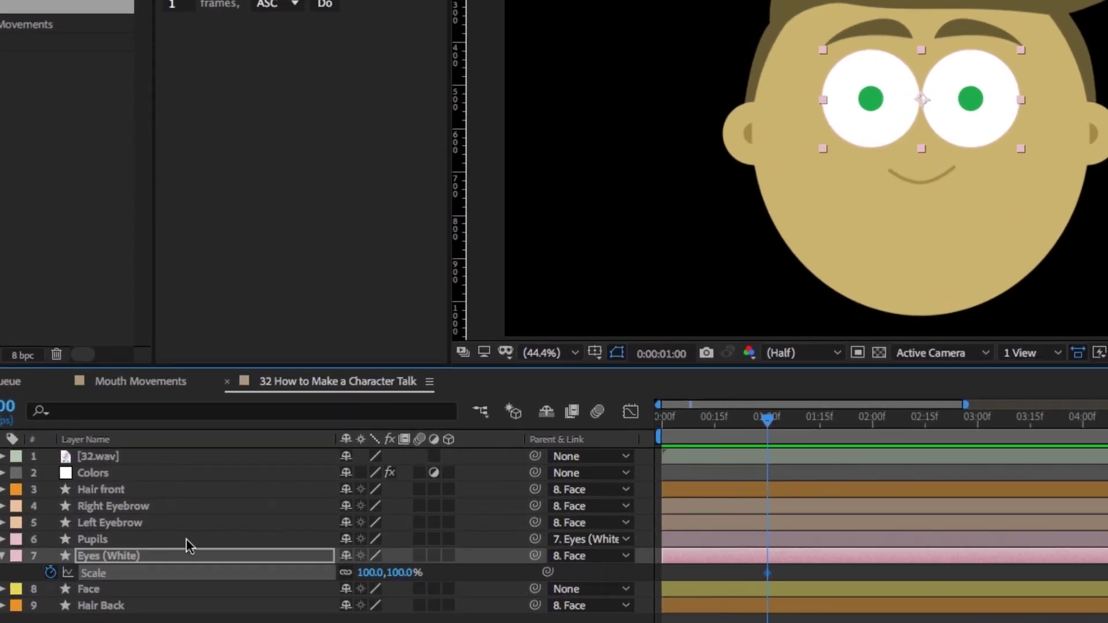
left_click(345, 575)
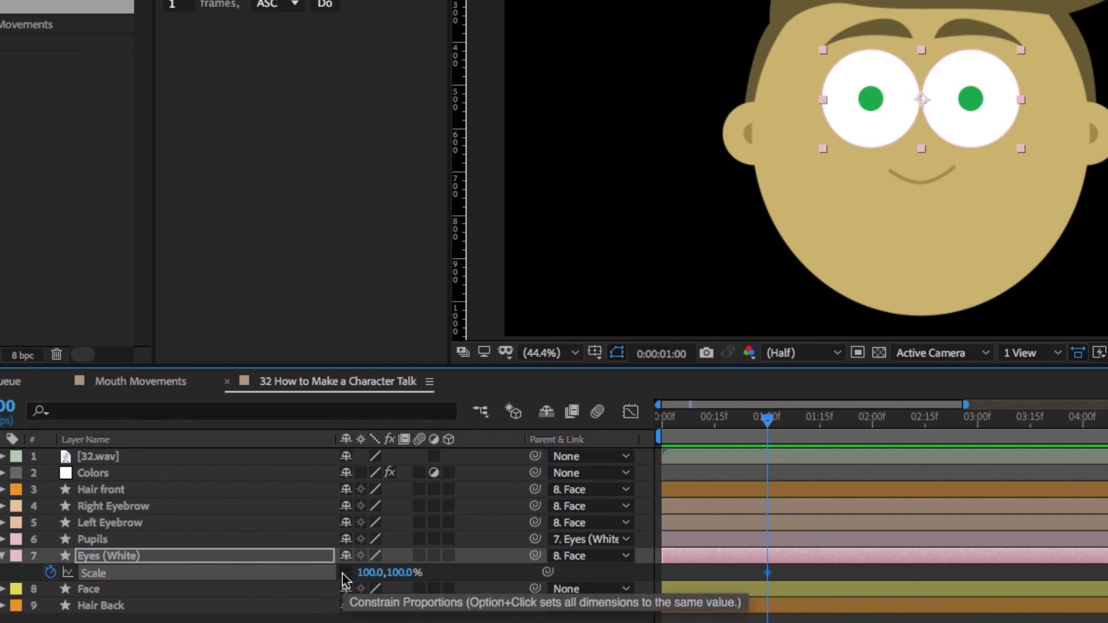
Close the eyes by setting the vertical Scale of Eyes (White) to 0% at 0:00:01:02
key("Page_Down")
key("Page_Down")
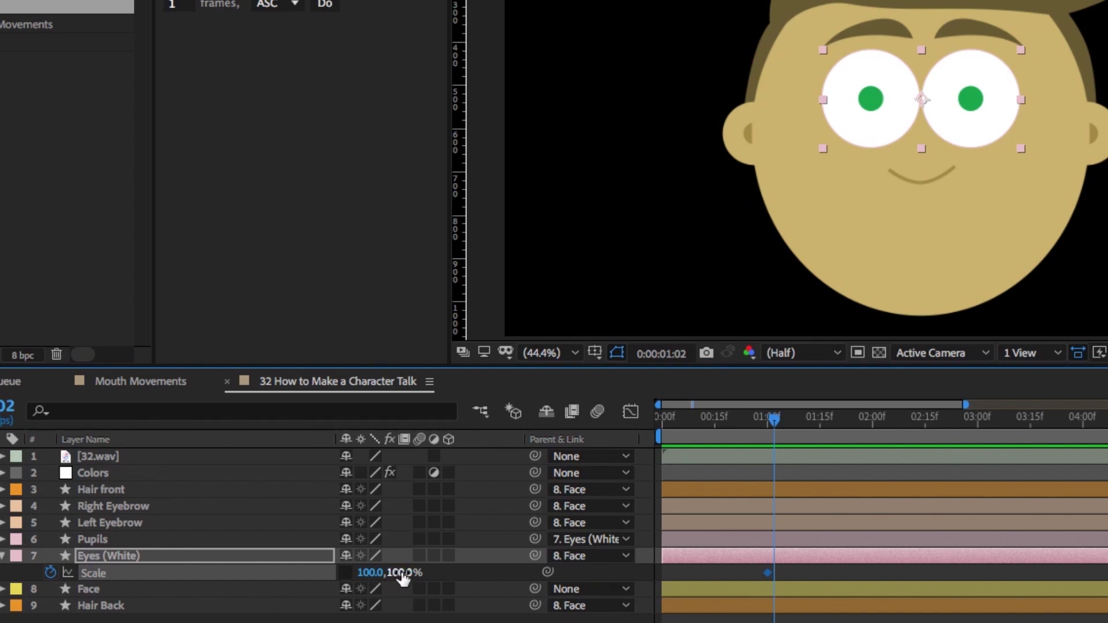
left_click(400, 571)
type("0")
key("Return")
Reopen the eyes by setting the vertical Scale of Eyes (White) to 100% at 0:00:01:04
key("Page_Down")
key("Page_Down")
left_click(399, 572)
type("100")
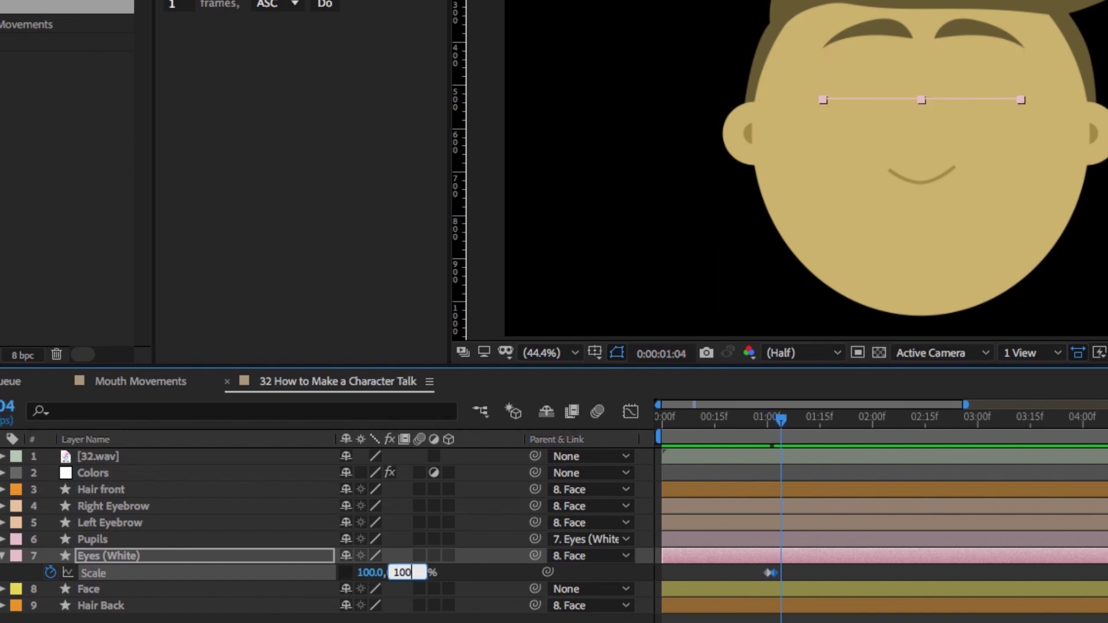
key("Return")
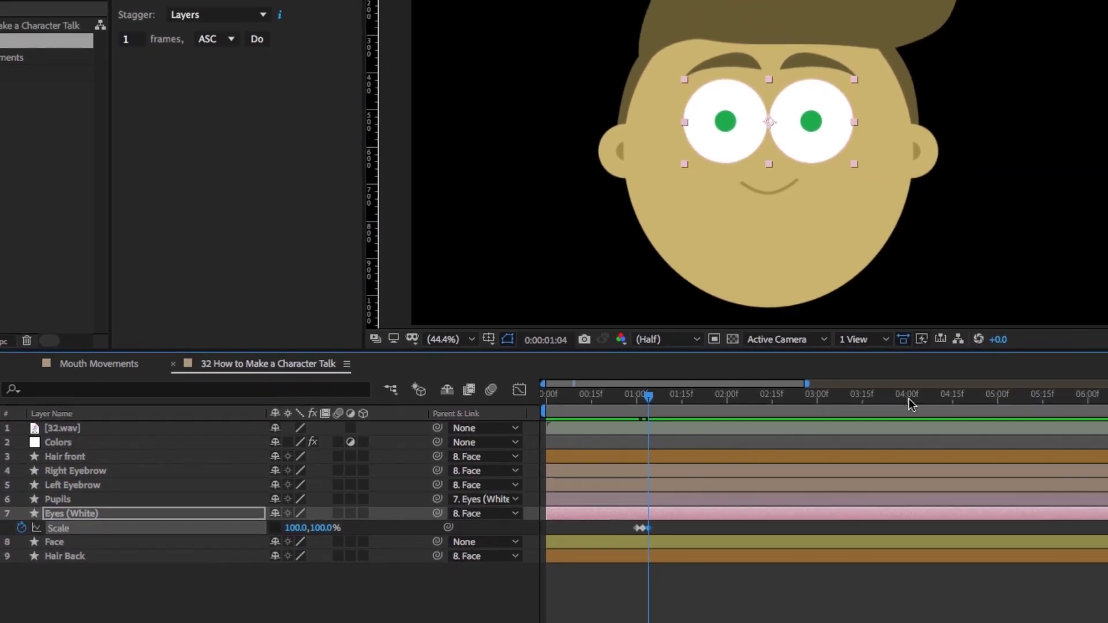
Keyframe the Eyes (White) Scale at 0:00:04:00 and apply the expression loopOut(type = "cycle", numKeyframes = 0) to it
left_click(1085, 420)
key("Page_Up")
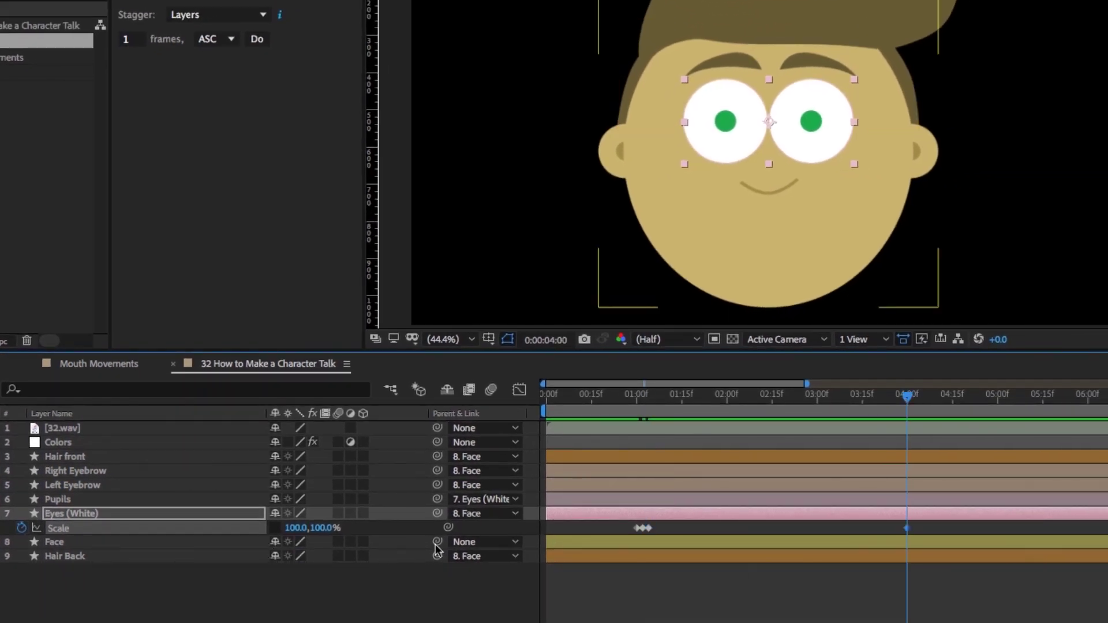
left_click(22, 527, "alt")
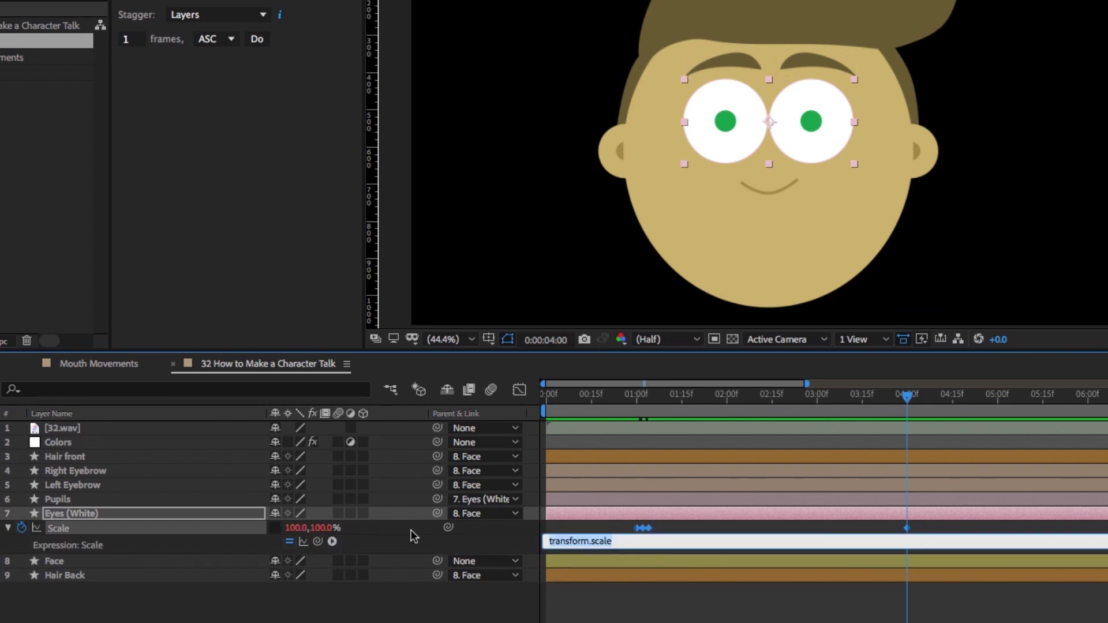
left_click(332, 541)
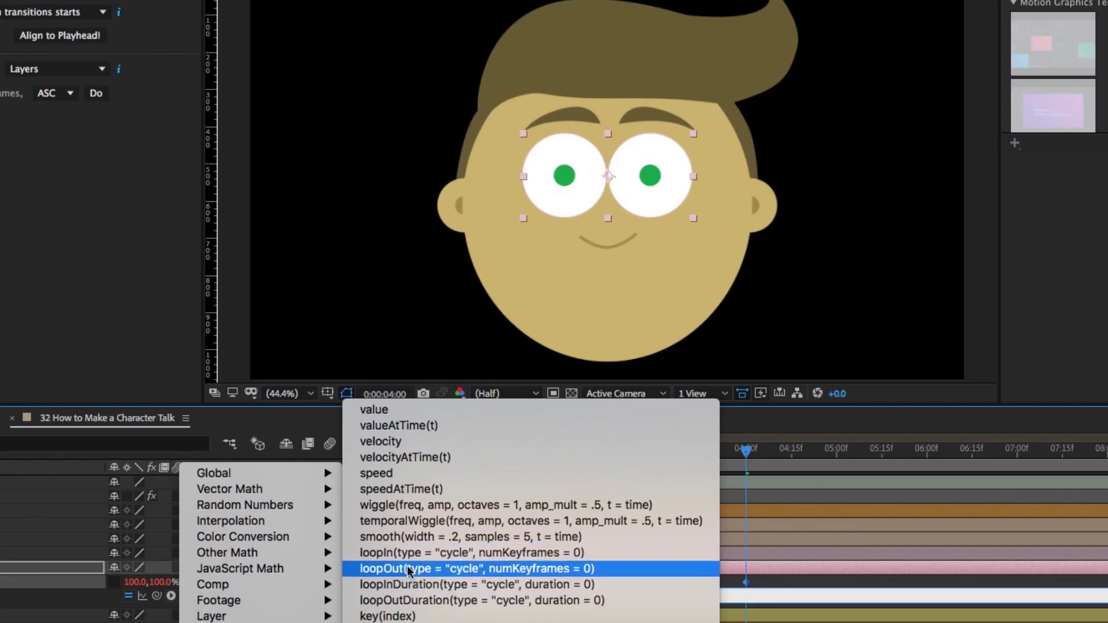
left_click(405, 568)
Scrub through the timeline to check that the eye blink repeats
left_click_drag(469, 450, 569, 455)
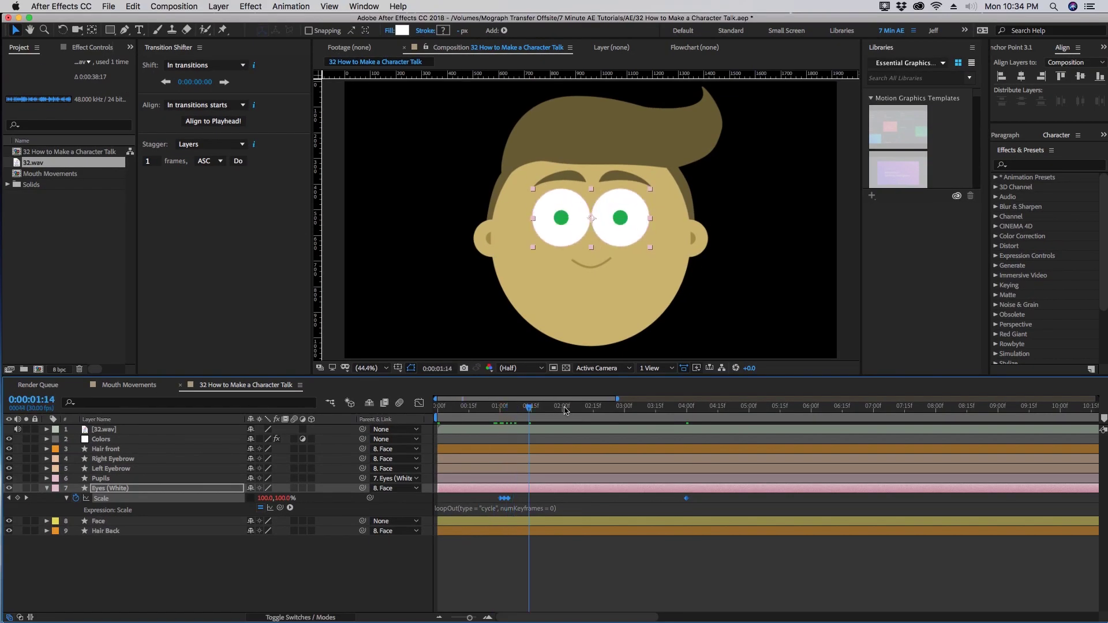
left_click_drag(564, 409, 690, 408)
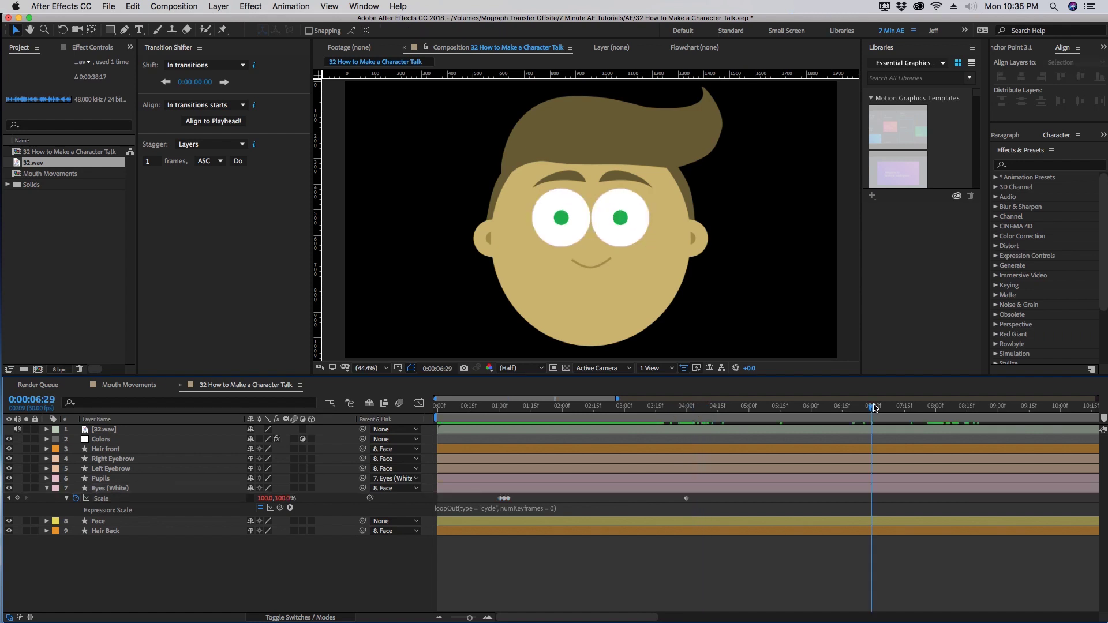
left_click_drag(873, 404, 1064, 411)
left_click(846, 407)
left_click_drag(735, 404, 690, 407)
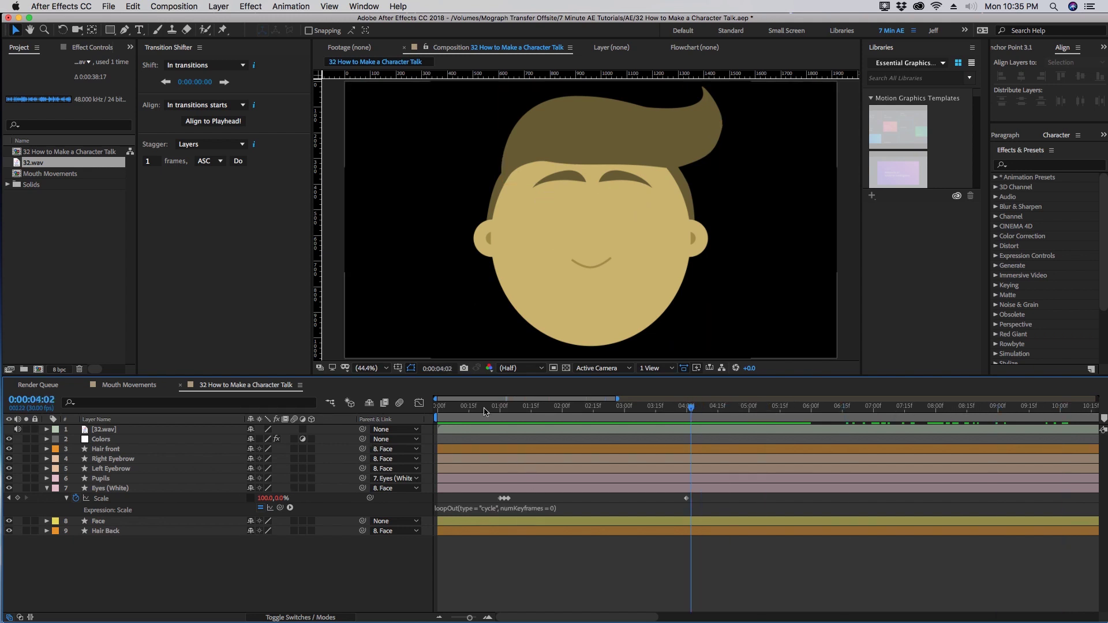
left_click(485, 407)
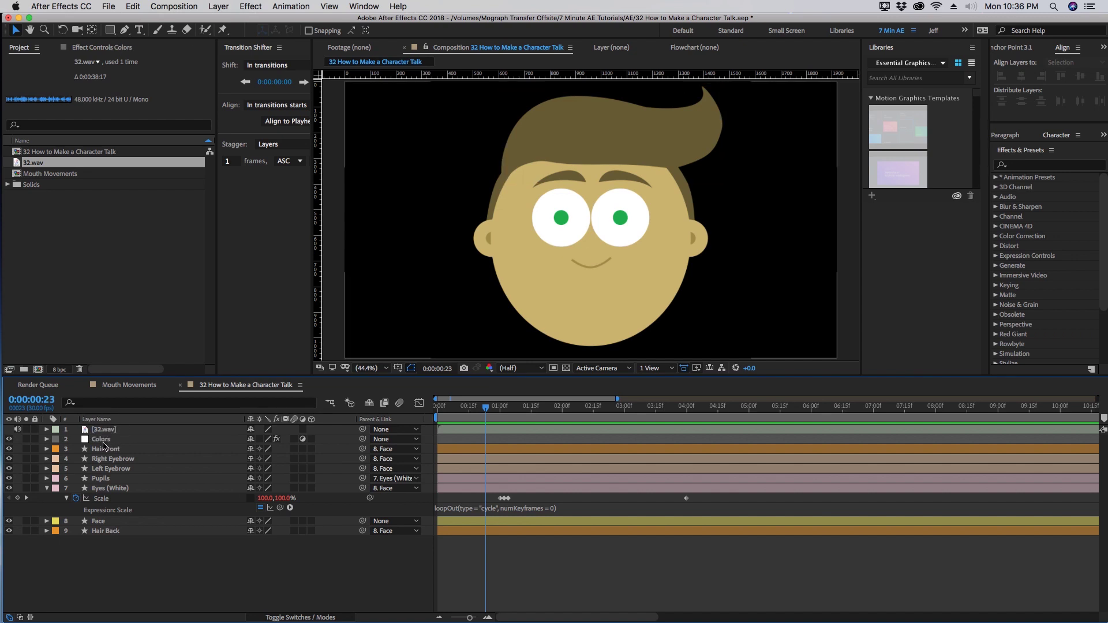
Show the Colors layer's effect controls and look up the Color Control among the expression control effects
left_click(103, 440)
left_click(115, 48)
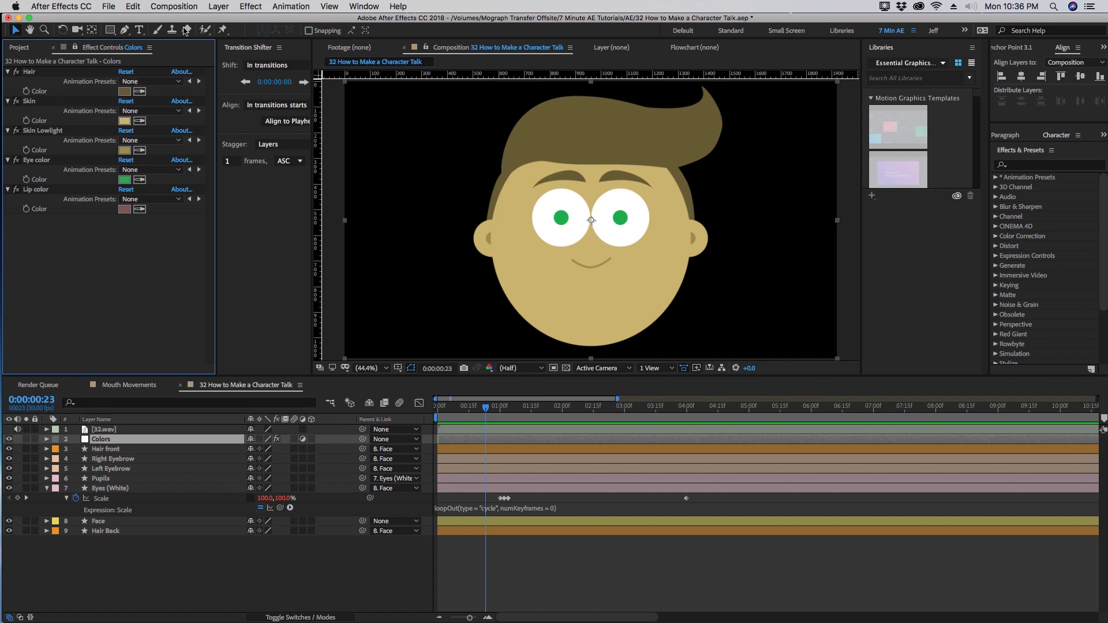
left_click(252, 7)
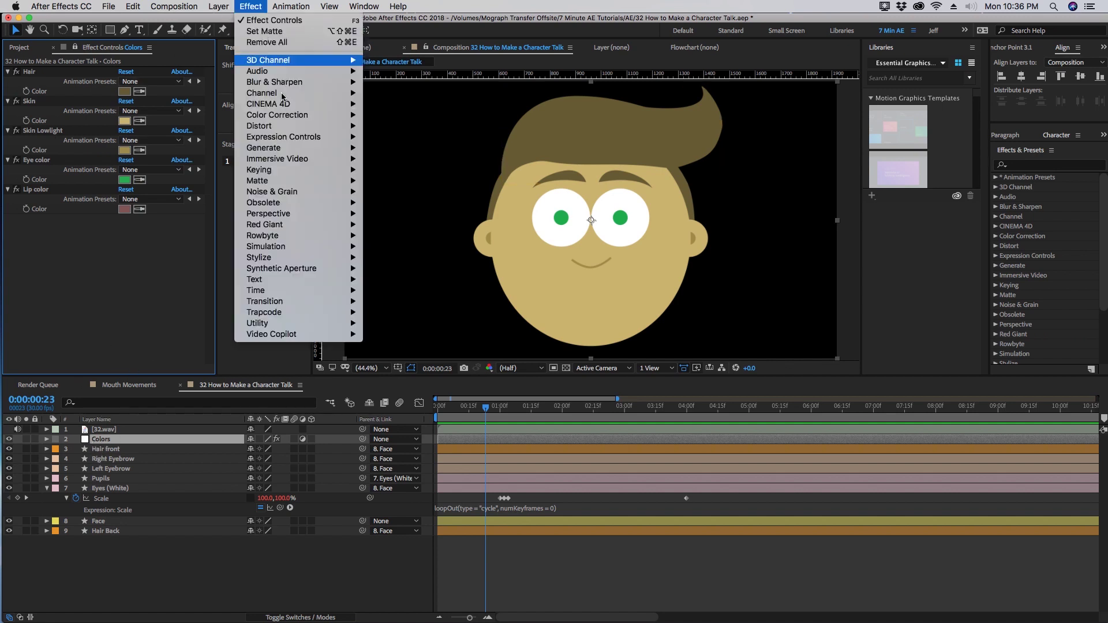
mouse_move(346, 137)
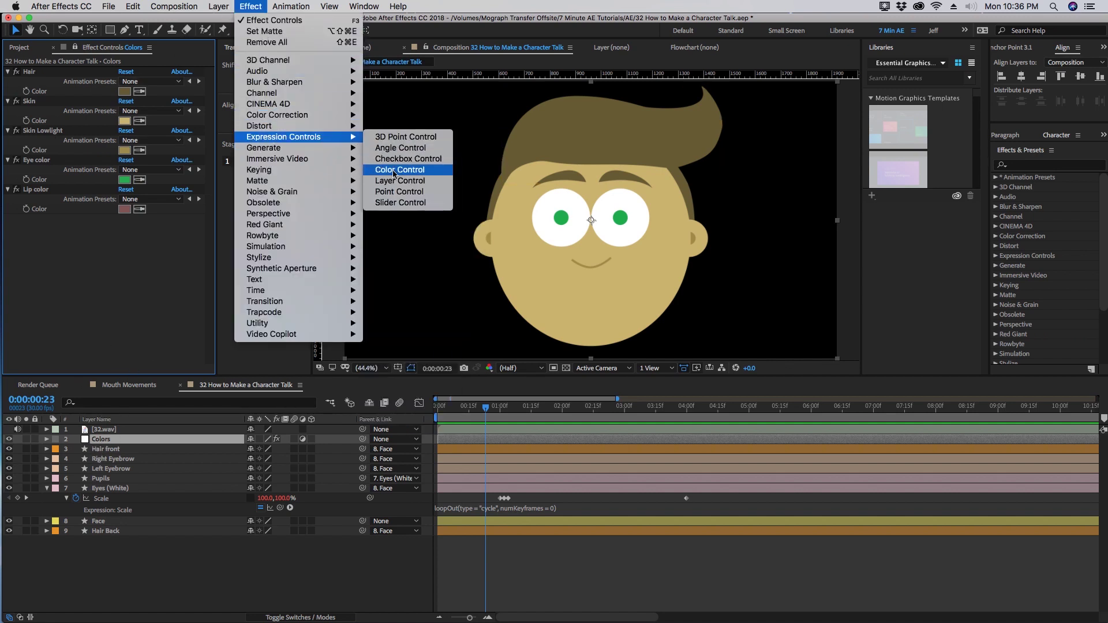
left_click(103, 441)
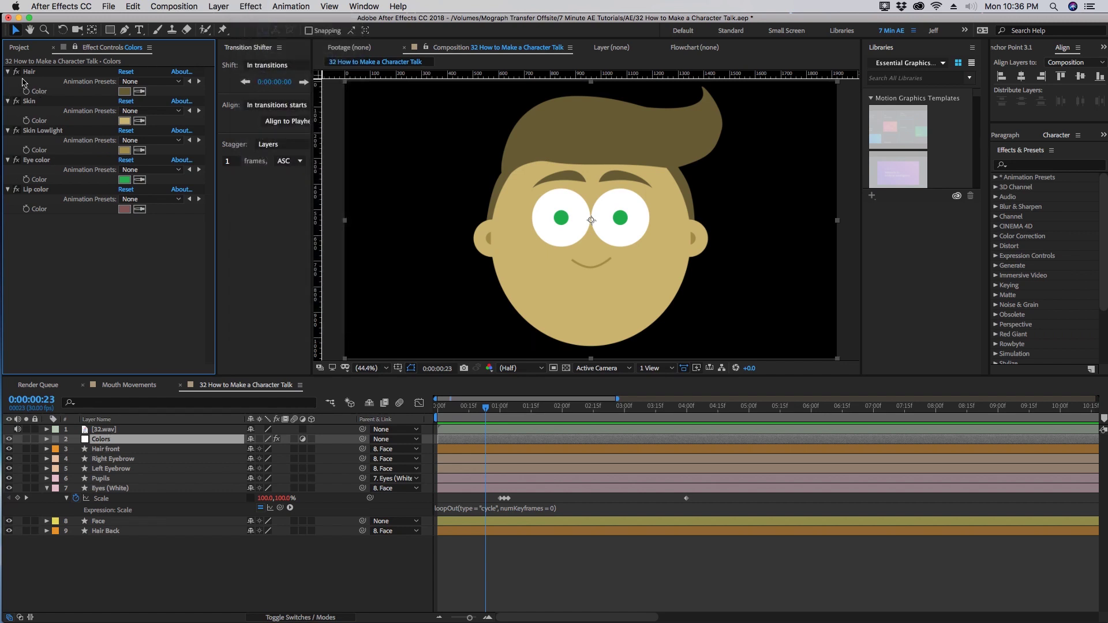
Change the Hair color control on the Colors layer to a golden brown
left_click(31, 73)
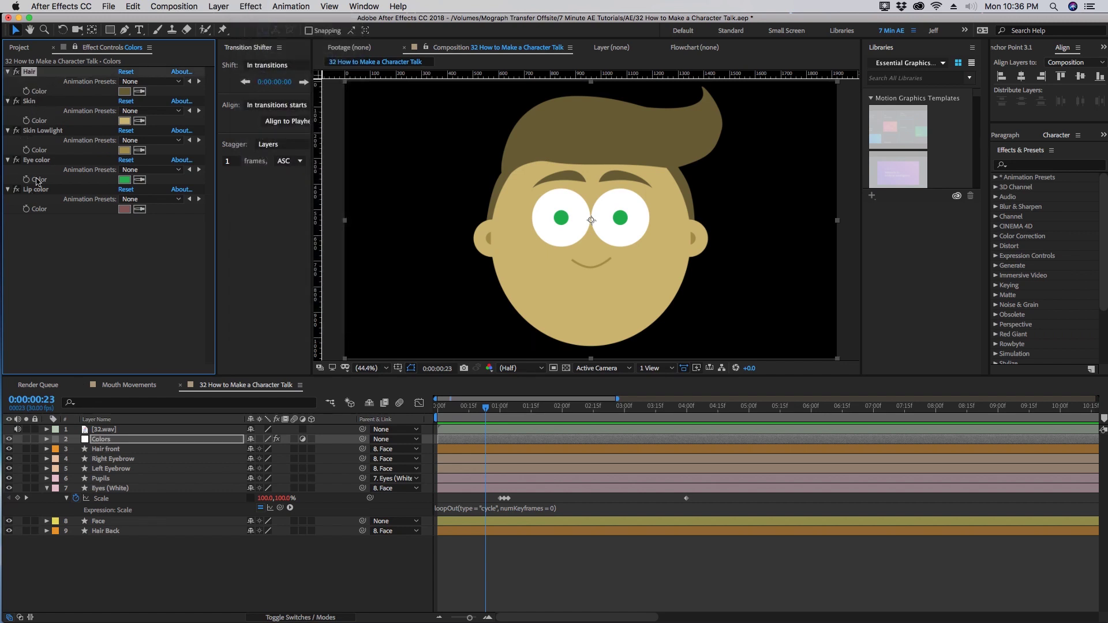
left_click(124, 91)
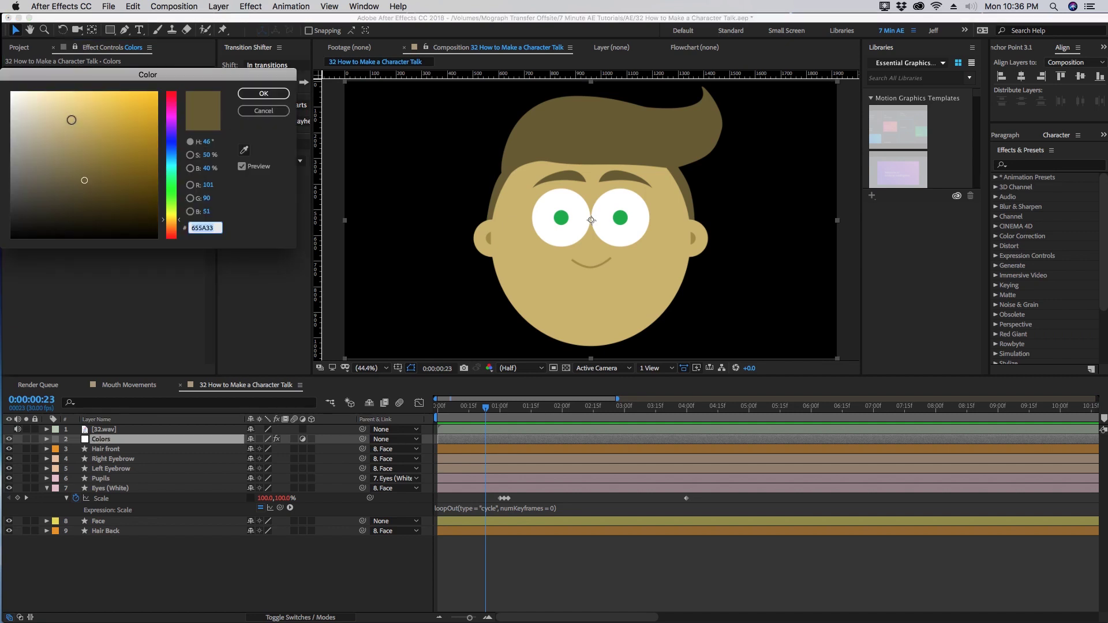
left_click(71, 120)
left_click_drag(104, 133, 124, 134)
left_click(259, 94)
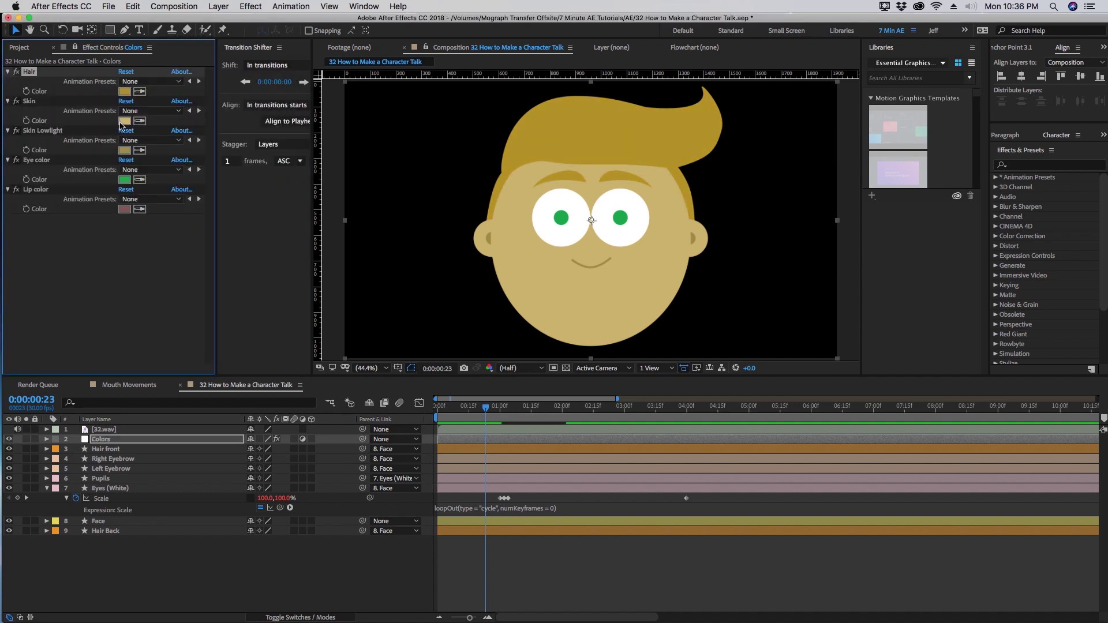
Lighten the Skin color to a pale cream and the Skin Lowlight color to a brighter golden tan
left_click(124, 120)
left_click(66, 102)
left_click(262, 94)
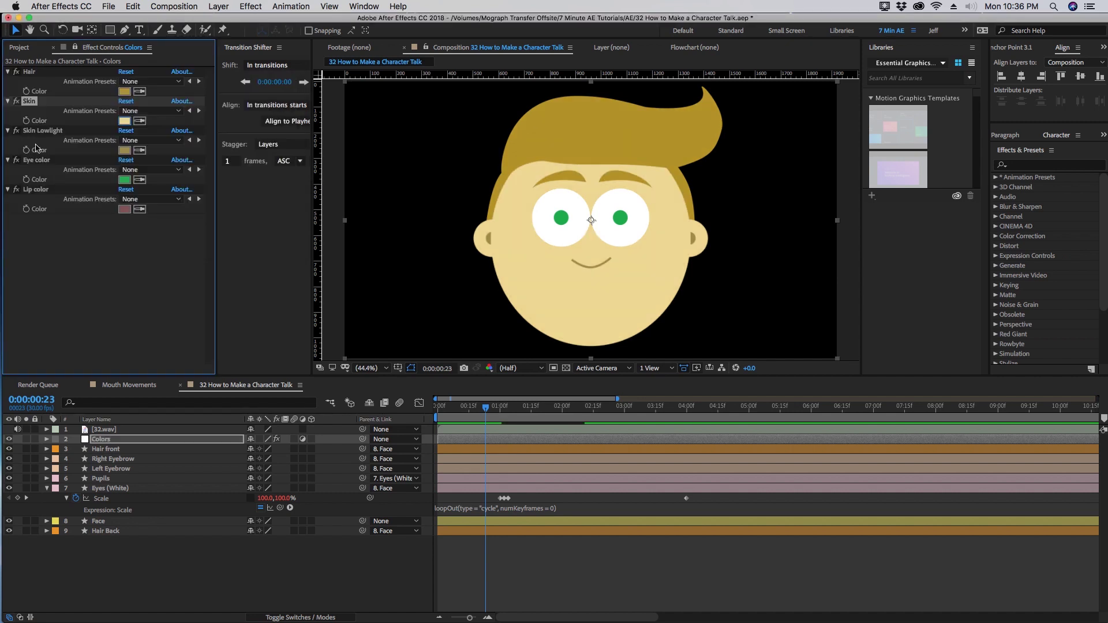
left_click(124, 152)
left_click_drag(109, 152, 94, 129)
left_click(263, 94)
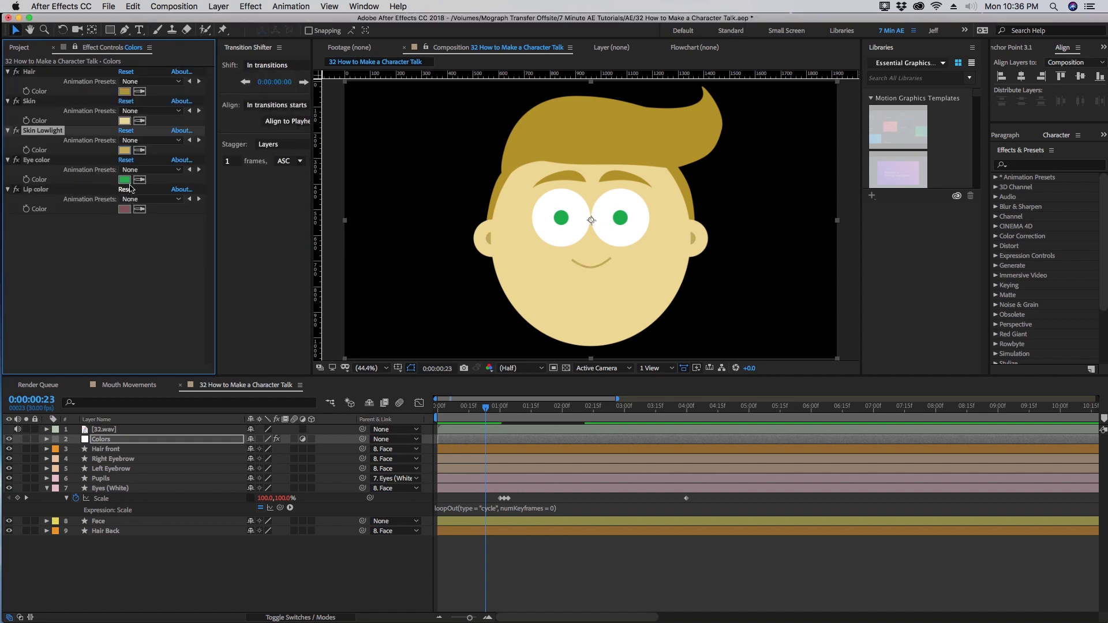
Change the Eye color control to blue, 007ECA
left_click(124, 179)
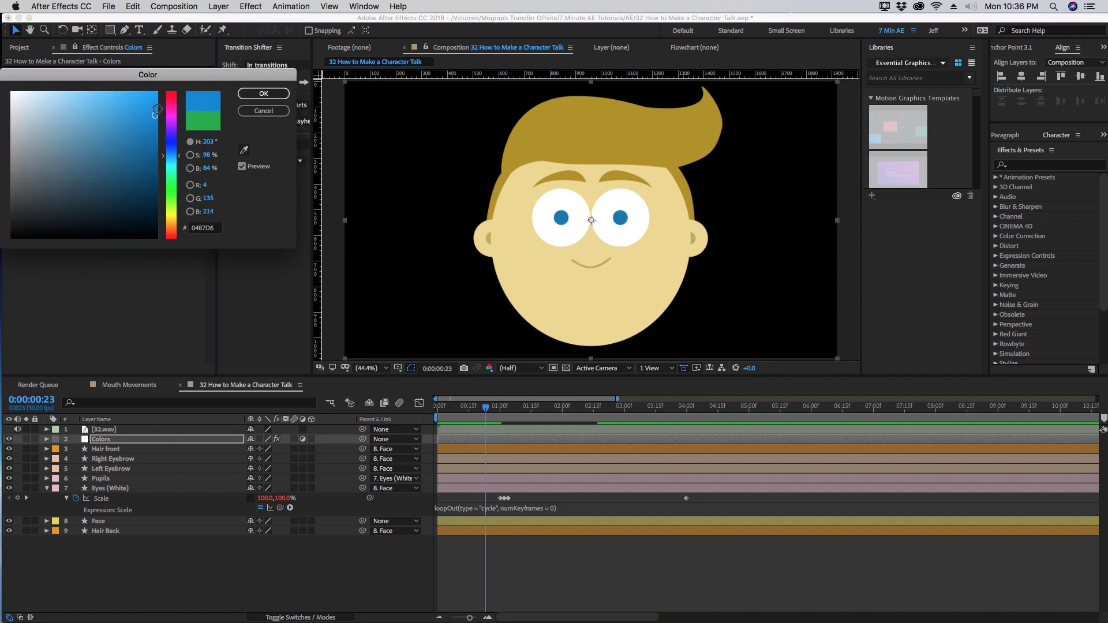
left_click(158, 107)
left_click_drag(136, 201, 160, 255)
left_click_drag(152, 118, 155, 112)
left_click(263, 93)
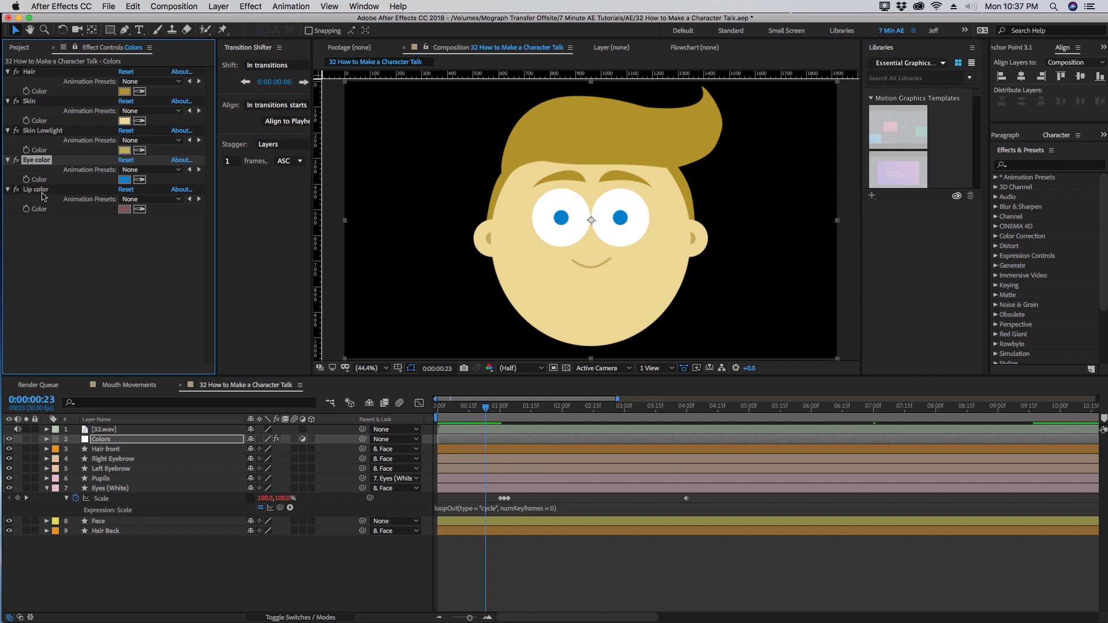
Open the Mouth Movements composition and step through its frames to view the mouth shapes
left_click(43, 193)
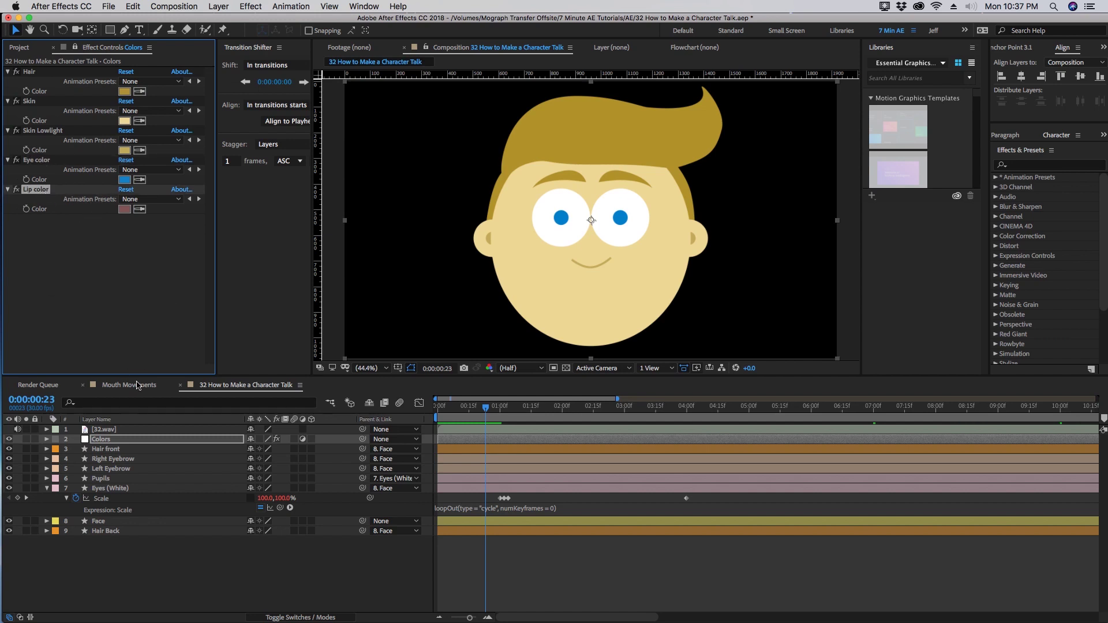
left_click(191, 385)
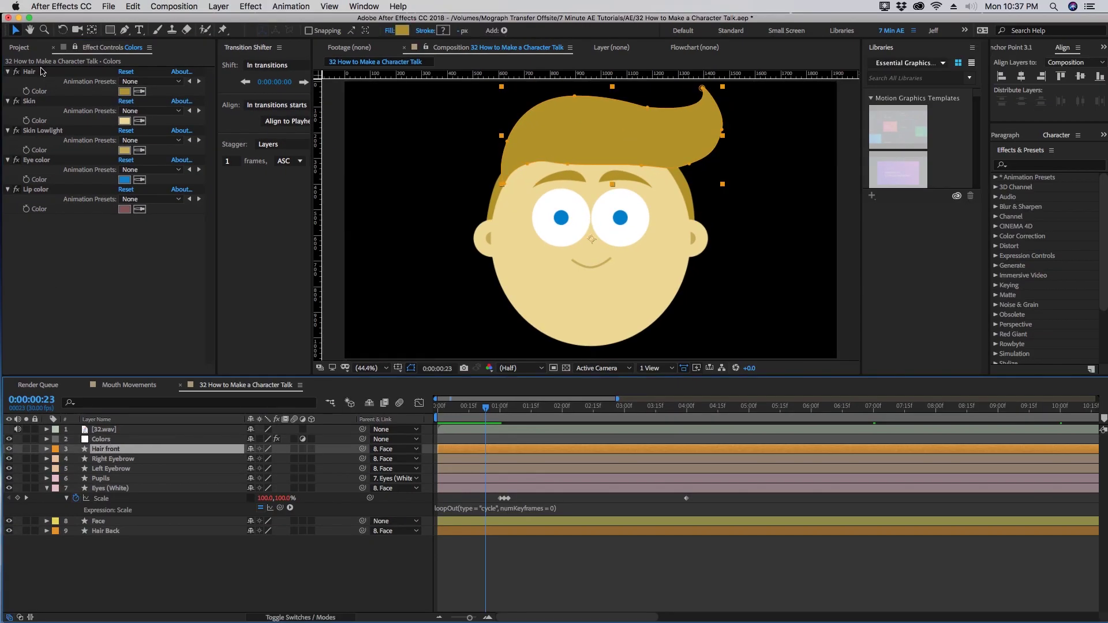
left_click(130, 387)
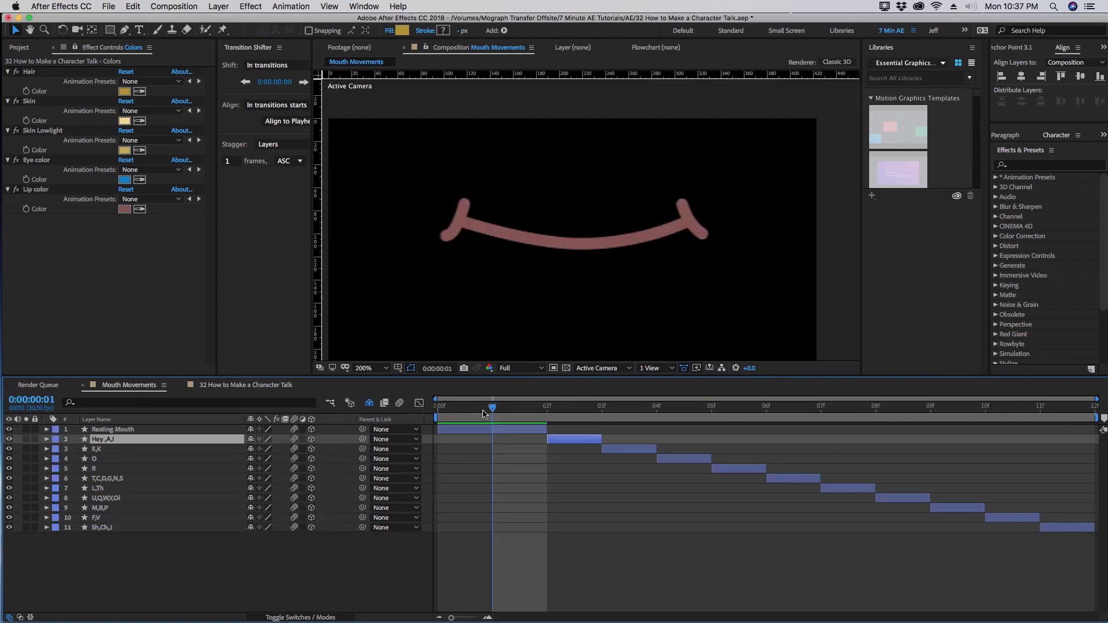
key("Page_Down")
key("Page_Down")
key("Page_Down")
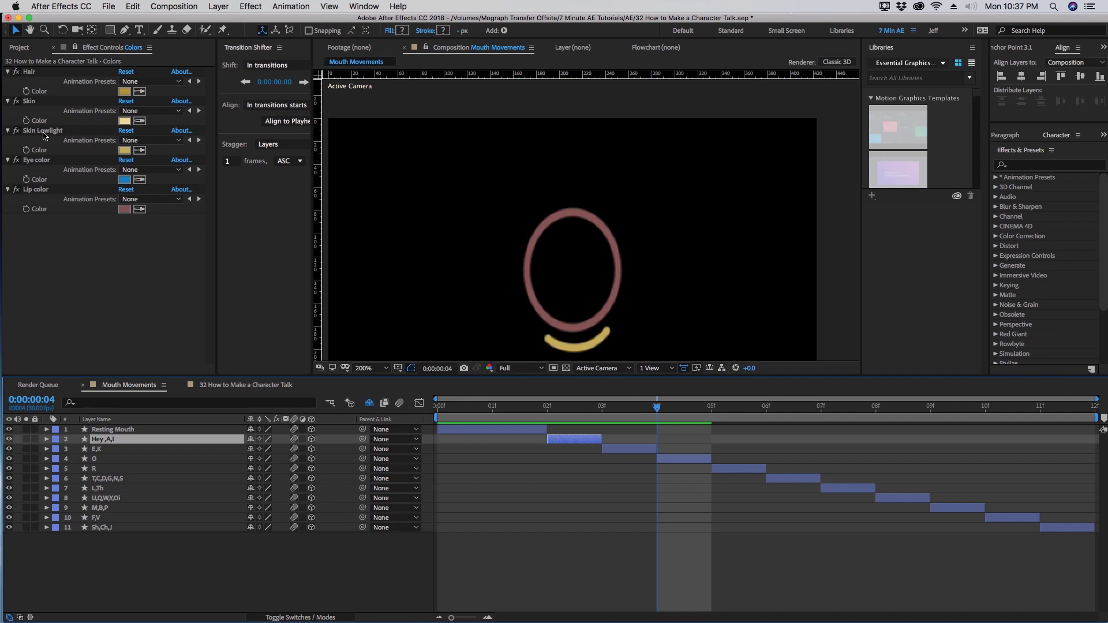
key("Page_Up")
key("Page_Up")
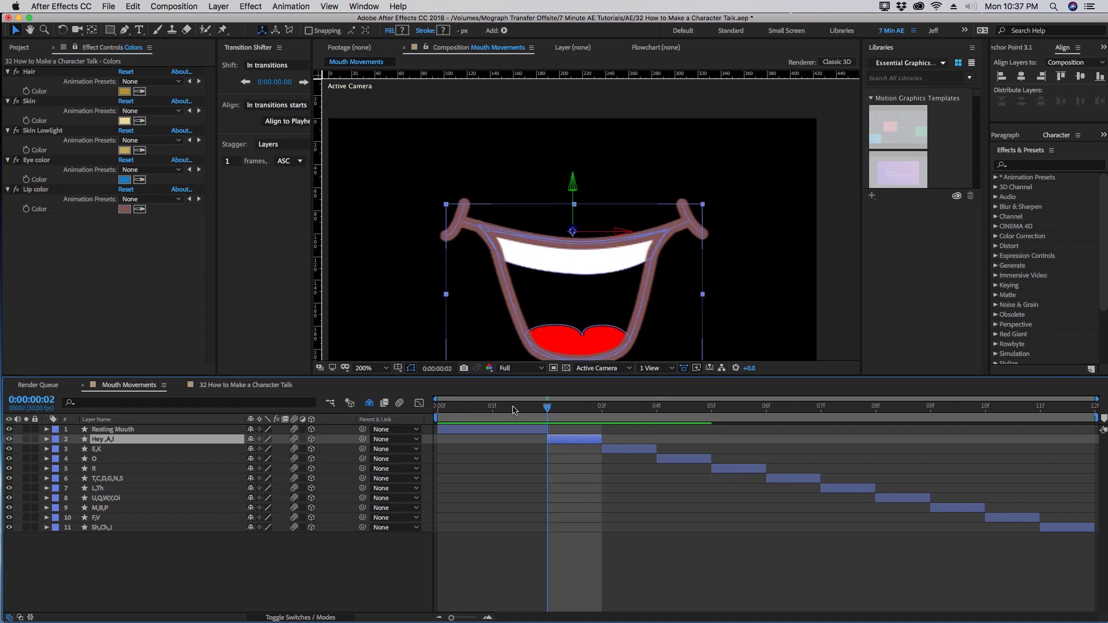
Try a dark maroon for the Lip color control
left_click(124, 209)
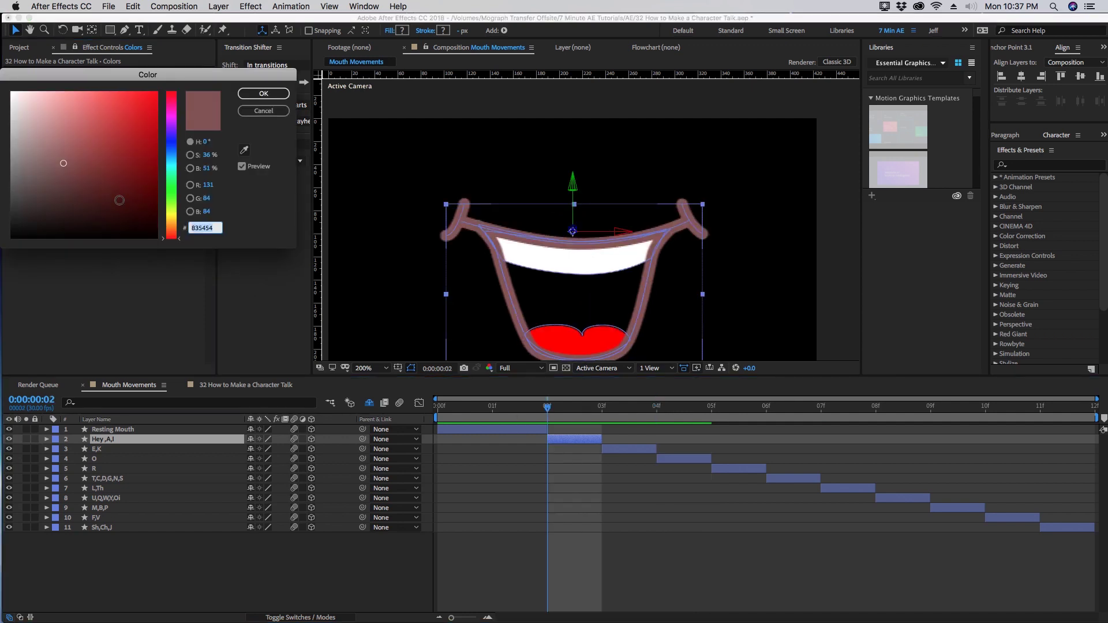
left_click(113, 199)
left_click(263, 93)
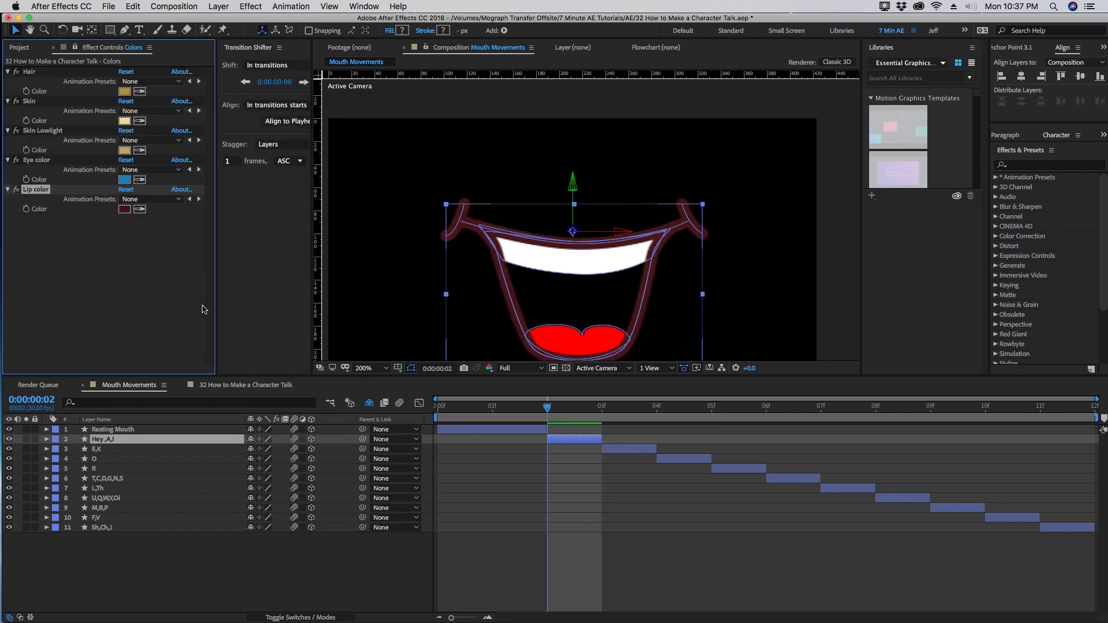
key("super+z")
Fit the whole Mouth Movements composition into the viewer
left_click(451, 617)
left_click_drag(442, 414, 549, 417)
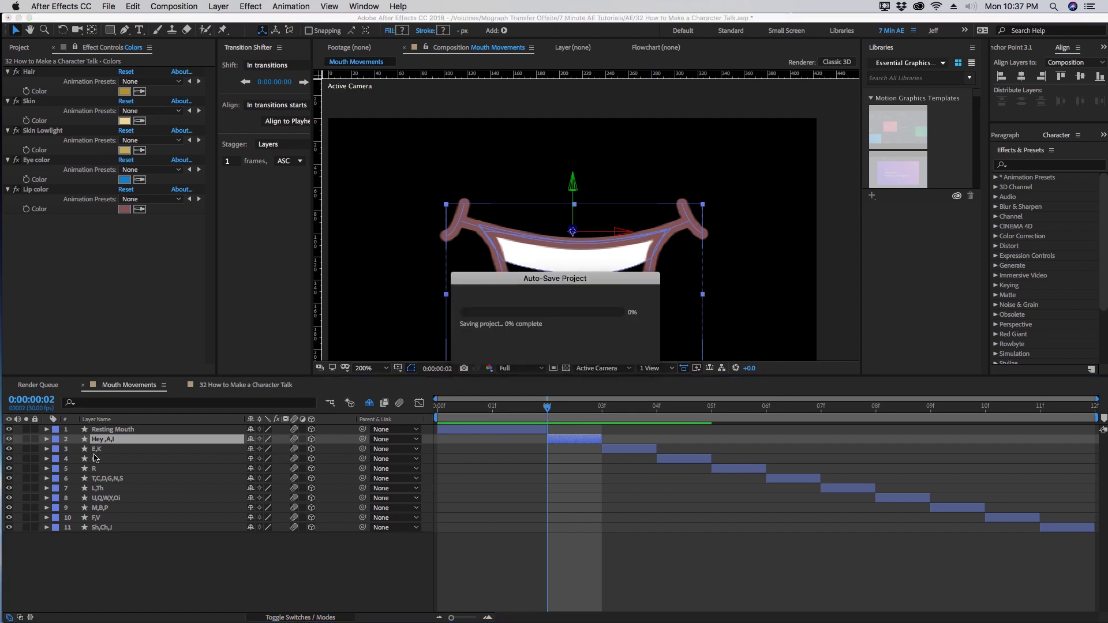
left_click(384, 368)
left_click(383, 386)
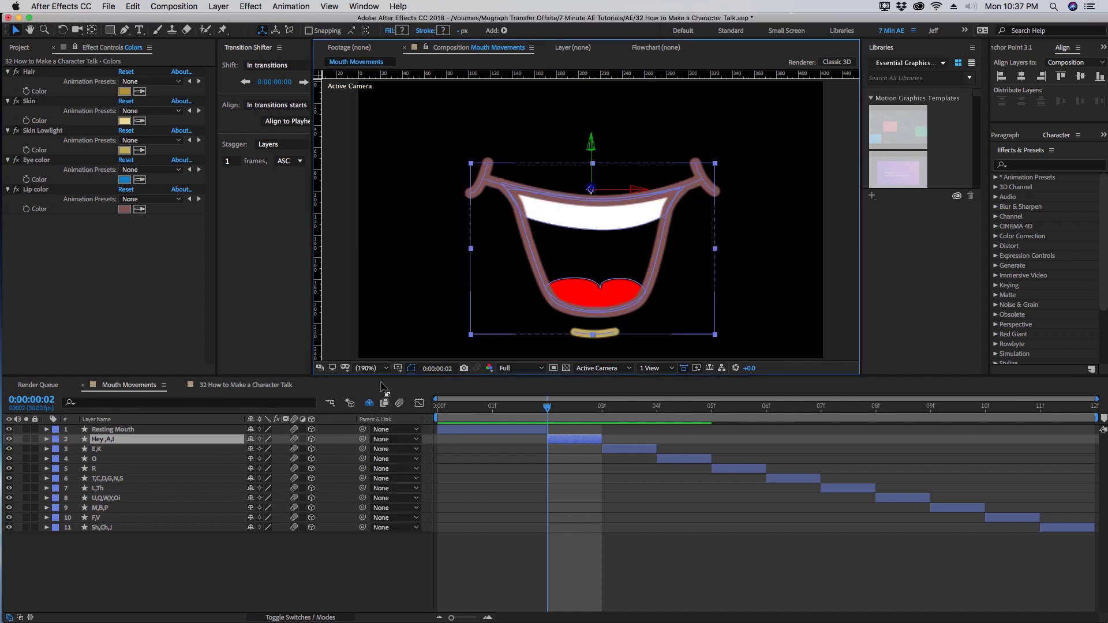
Examine the phonetically named layers from Resting Mouth to M,B,P, stepping through frames to see which mouth shape each one holds
left_click(115, 429)
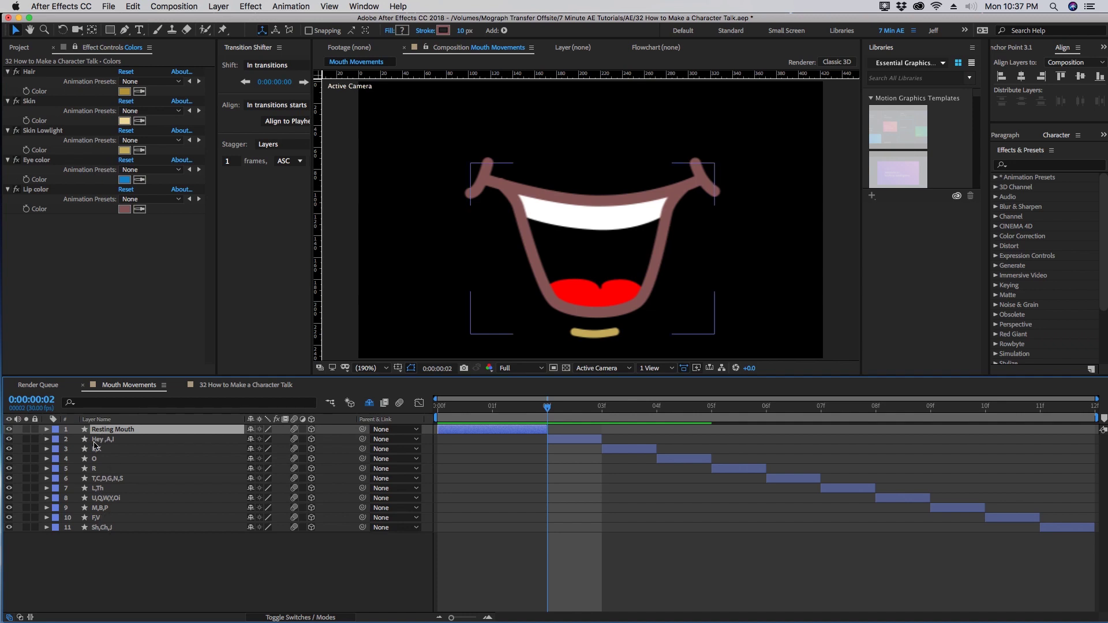
left_click(101, 439)
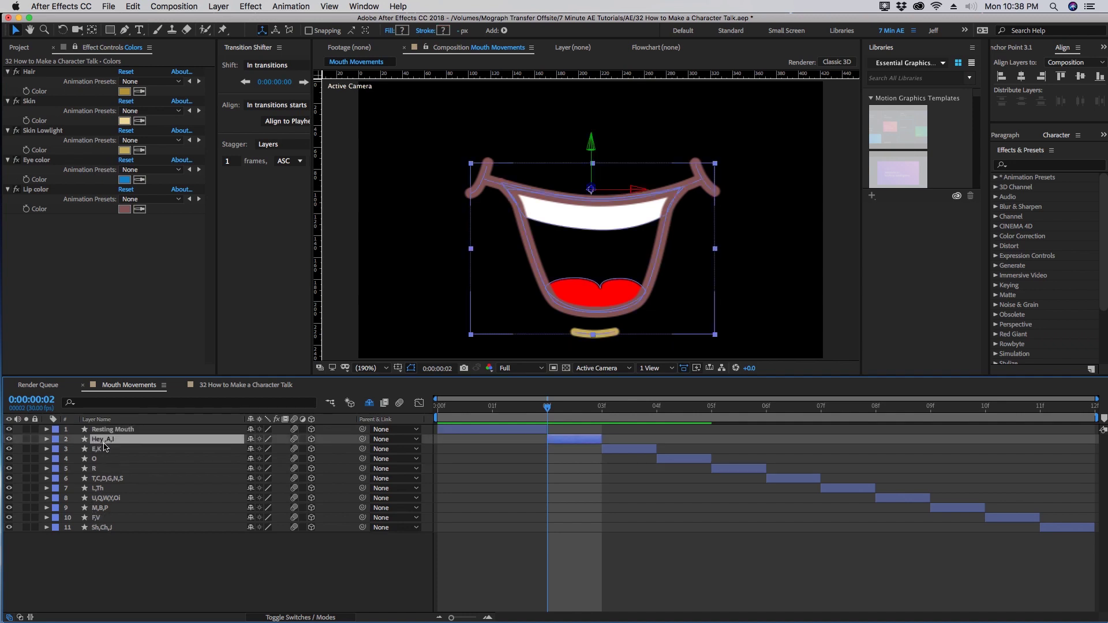
key("Home")
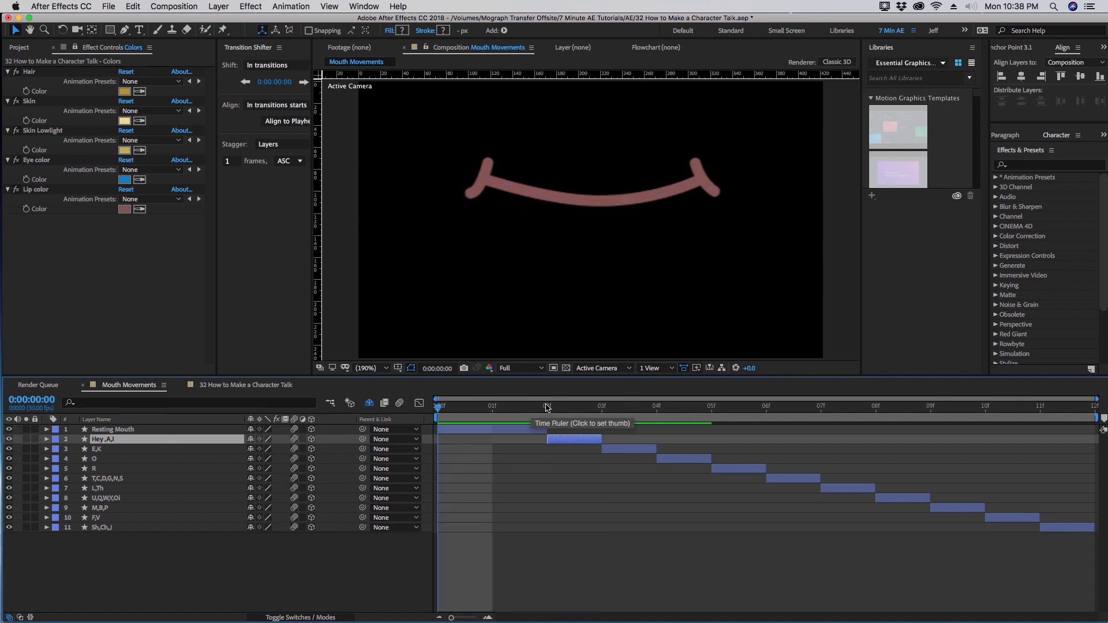
left_click(551, 409)
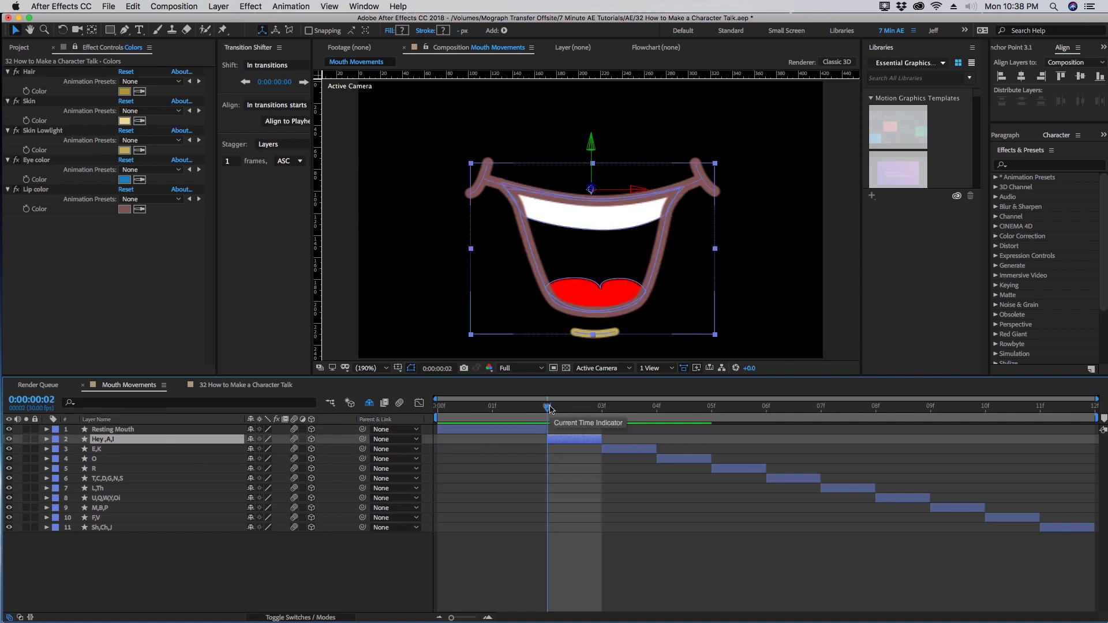
key("Page_Down")
key("ctrl+Down")
key("Page_Down")
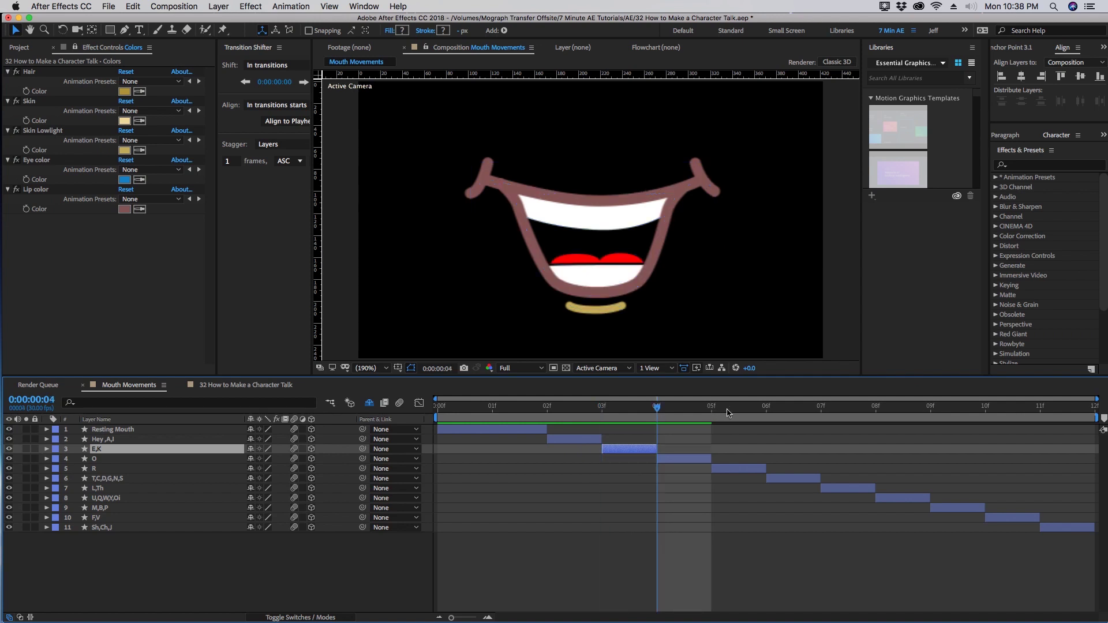
key("Page_Down")
key("Page_Down")
key("Page_Down")
key("Page_Down")
key("Page_Down")
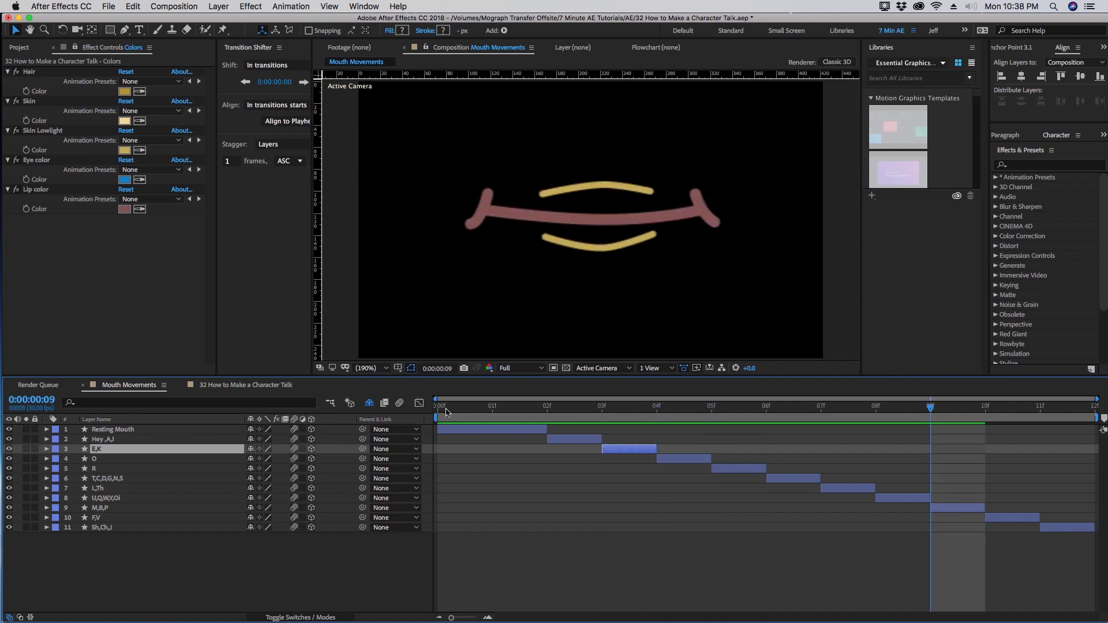
Review frames 0 to 2 of Mouth Movements to see how long the Resting Mouth shape is held
left_click(465, 408)
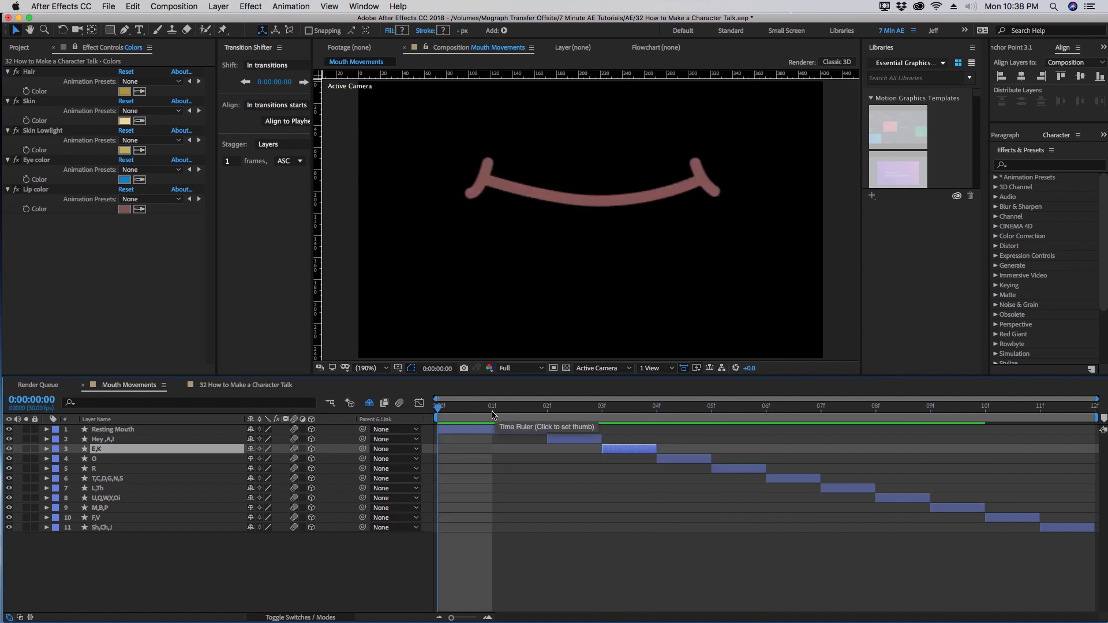
key("Page_Down")
key("Page_Down")
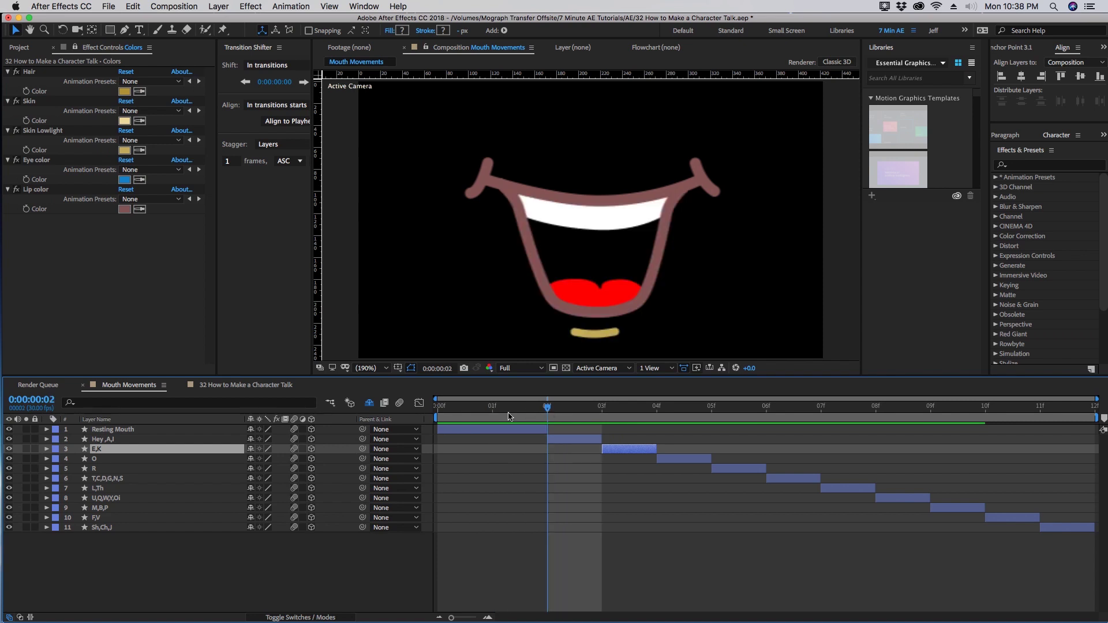
left_click(494, 411)
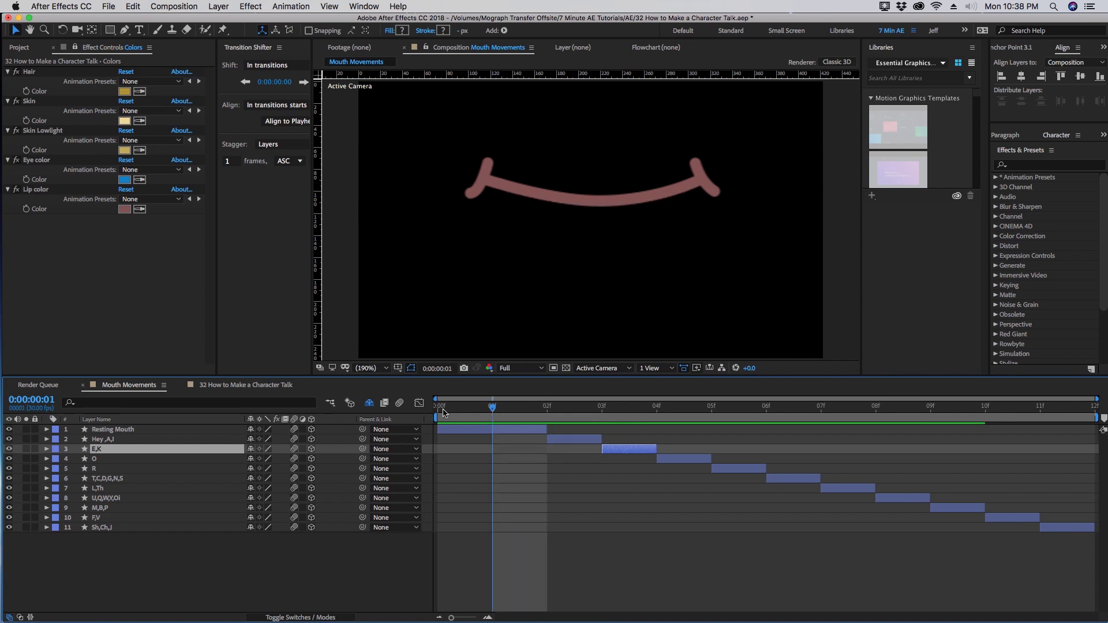
Add the Mouth Movements composition beneath the Colors layer in the main character composition and reveal its Position and Scale
left_click(443, 410)
left_click(248, 385)
left_click(19, 47)
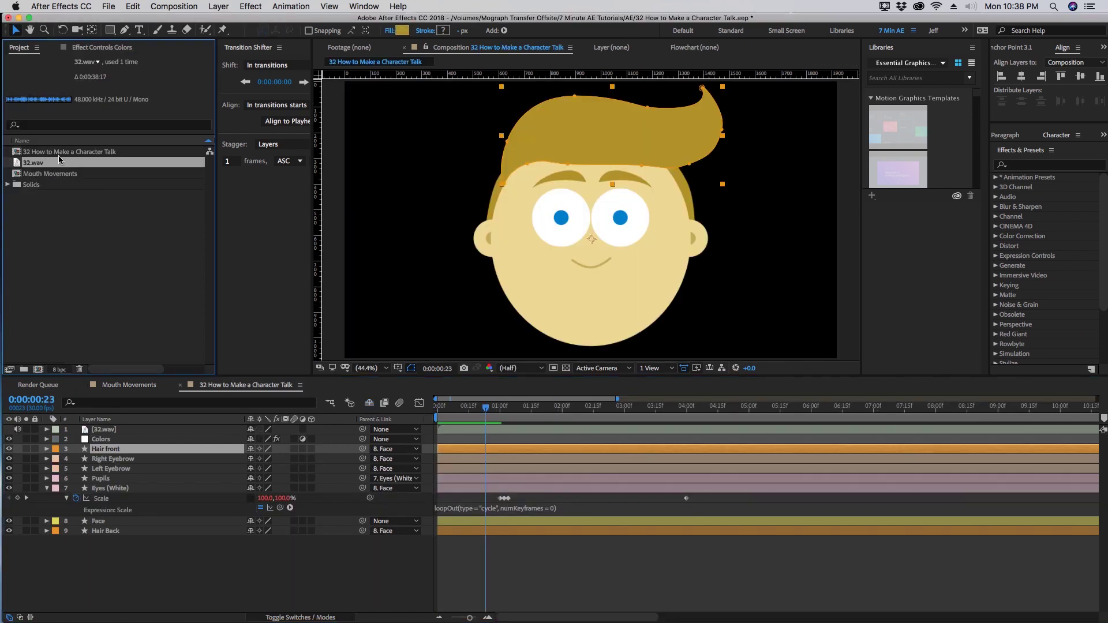
left_click(58, 175)
left_click_drag(52, 177, 144, 453)
key("p")
key("shift+s")
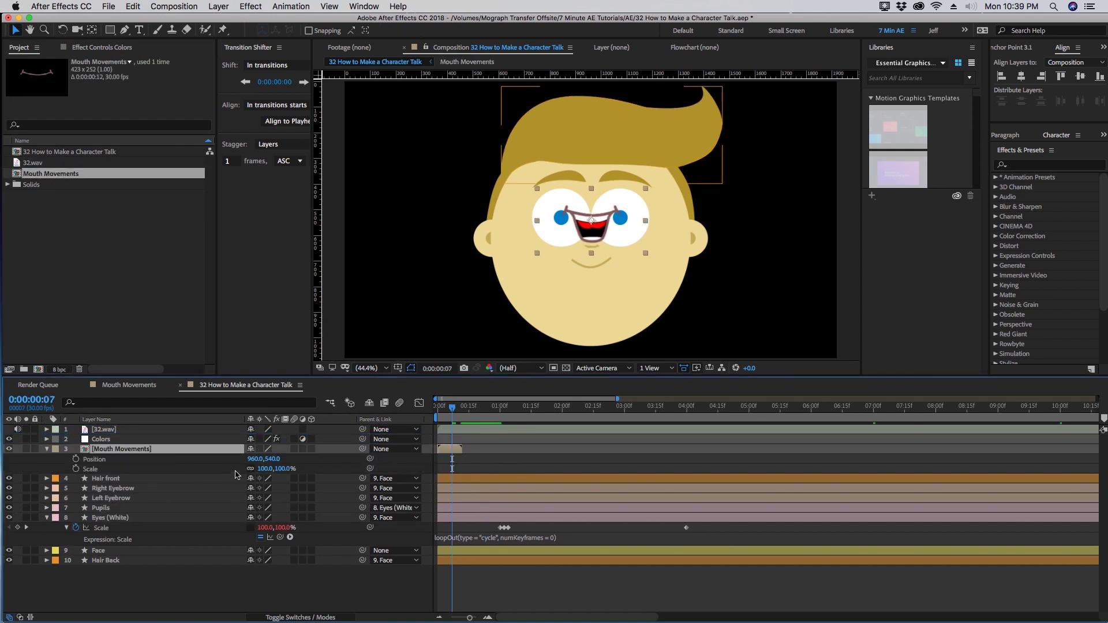
Place the Mouth Movements layer below the nose at position 960, 840 and scale it to 124%
left_click_drag(272, 458, 475, 450)
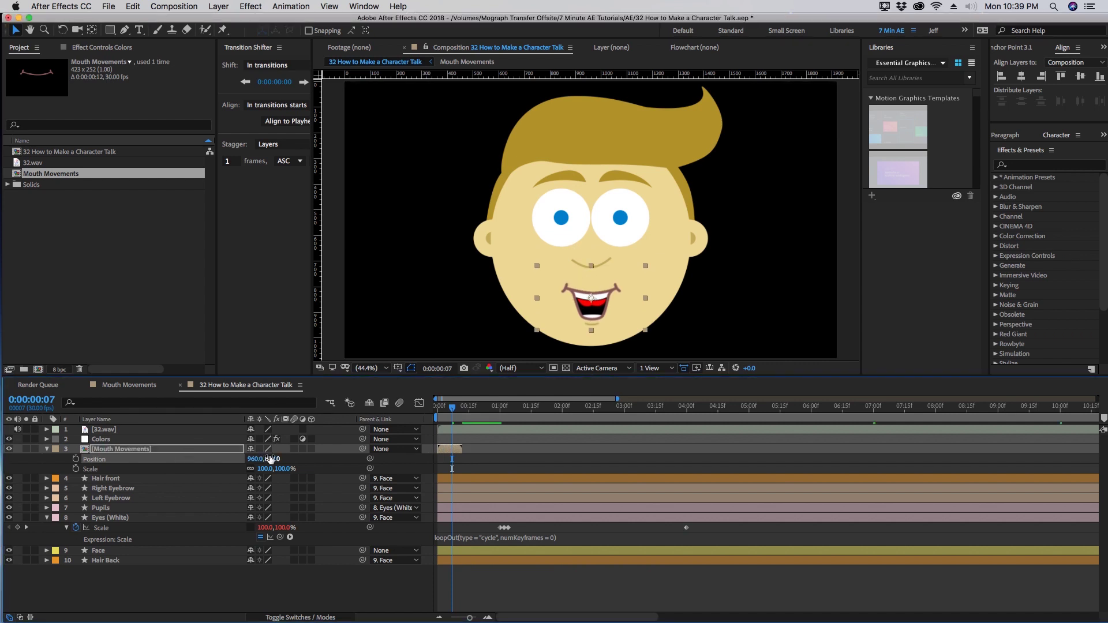
left_click(262, 451)
left_click(260, 450)
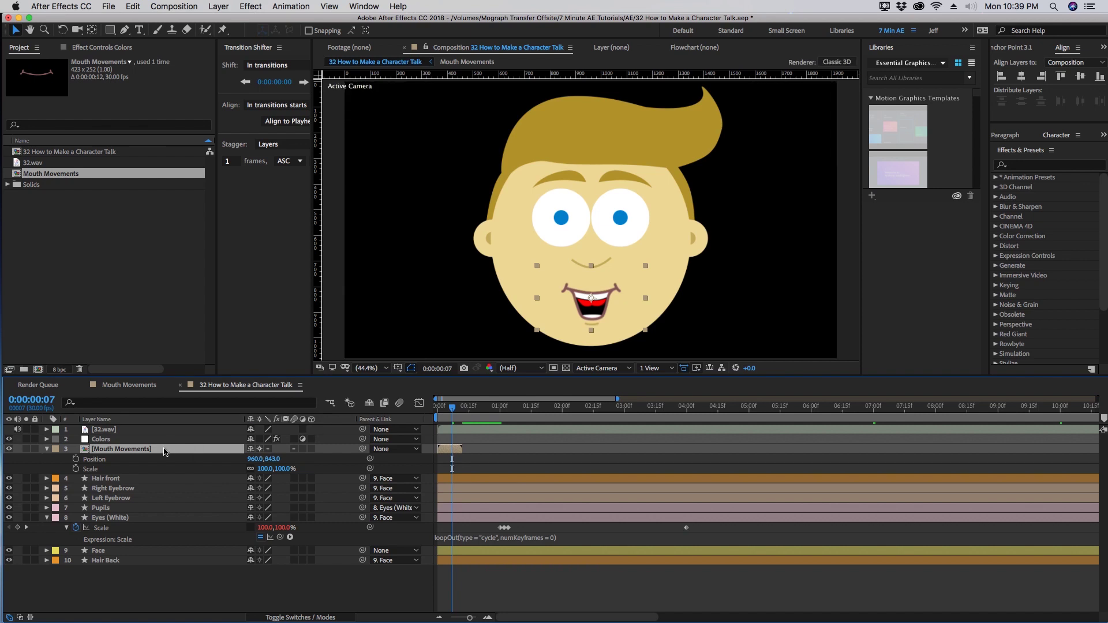
left_click_drag(265, 469, 274, 468)
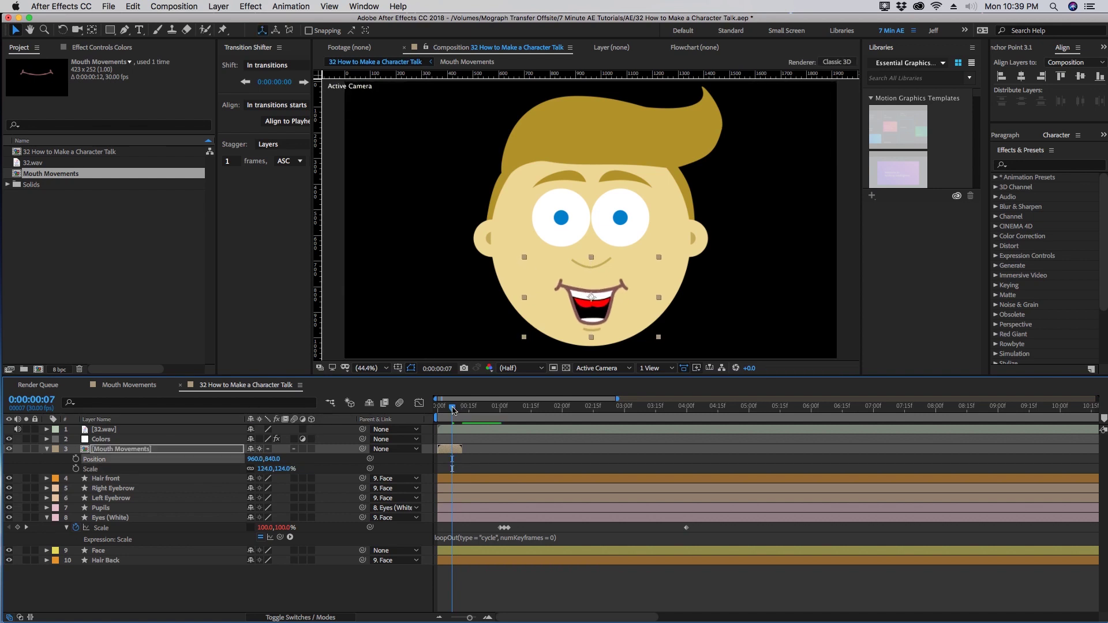
mouse_move(452, 408)
left_mouse_down()
mouse_move(438, 408)
mouse_move(450, 410)
left_mouse_up()
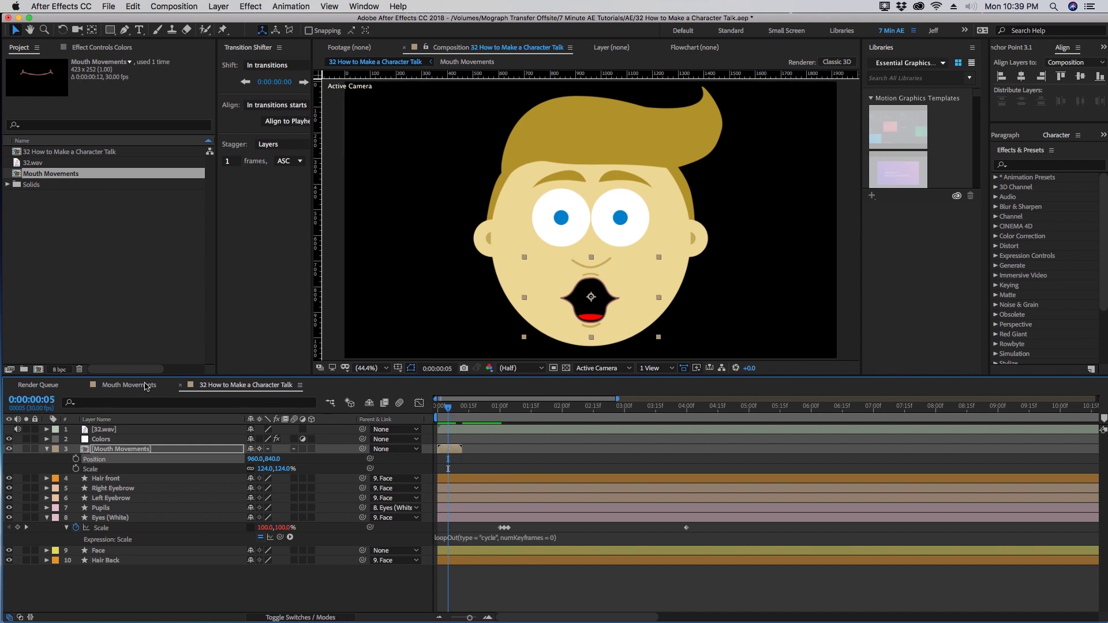
Shift the R mouth shape slightly downward inside the Mouth Movements composition and return to the main composition
left_click(145, 386)
left_click(108, 469)
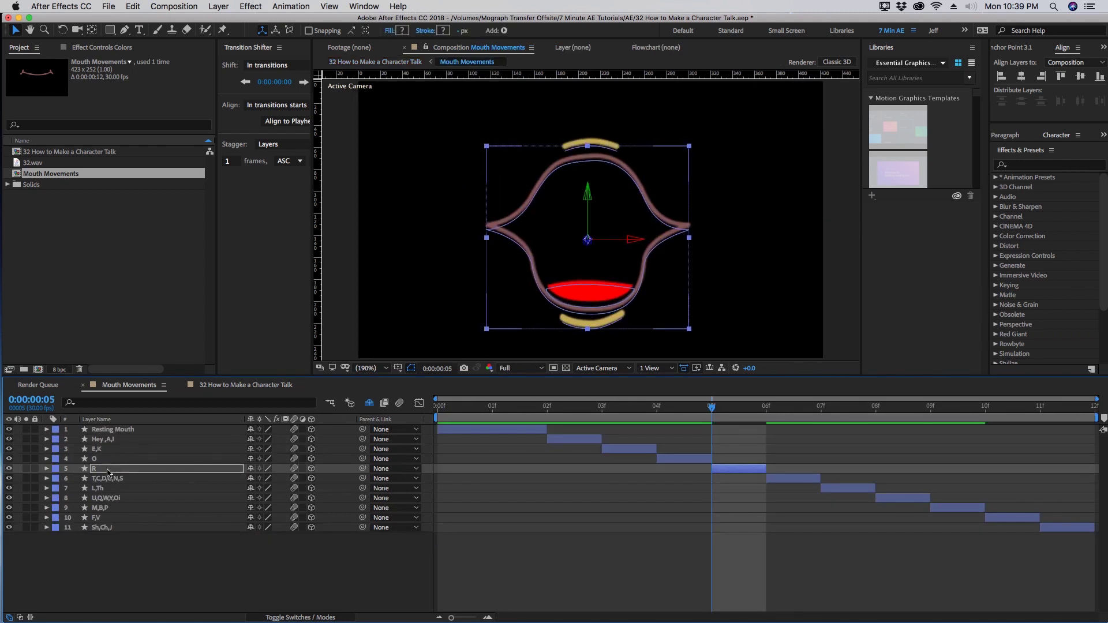
left_click(226, 386)
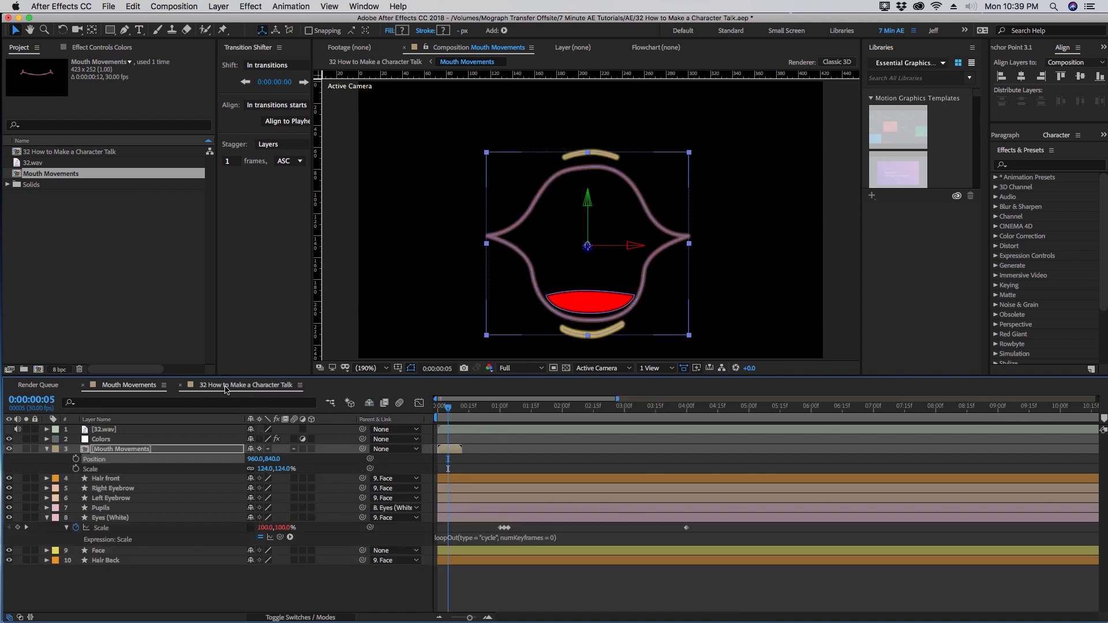
Enable time remapping on the Mouth Movements layer, delete its end keyframe and extend the layer along the timeline
left_click_drag(448, 411, 440, 411)
right_click(443, 449)
mouse_move(485, 395)
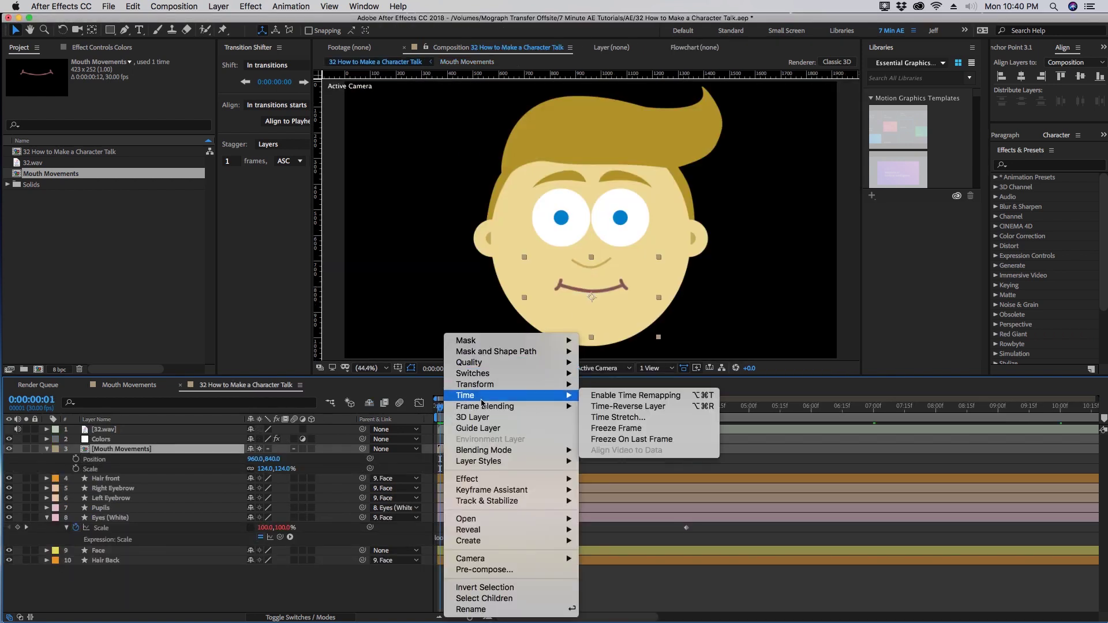
left_click(638, 396)
left_click(462, 459)
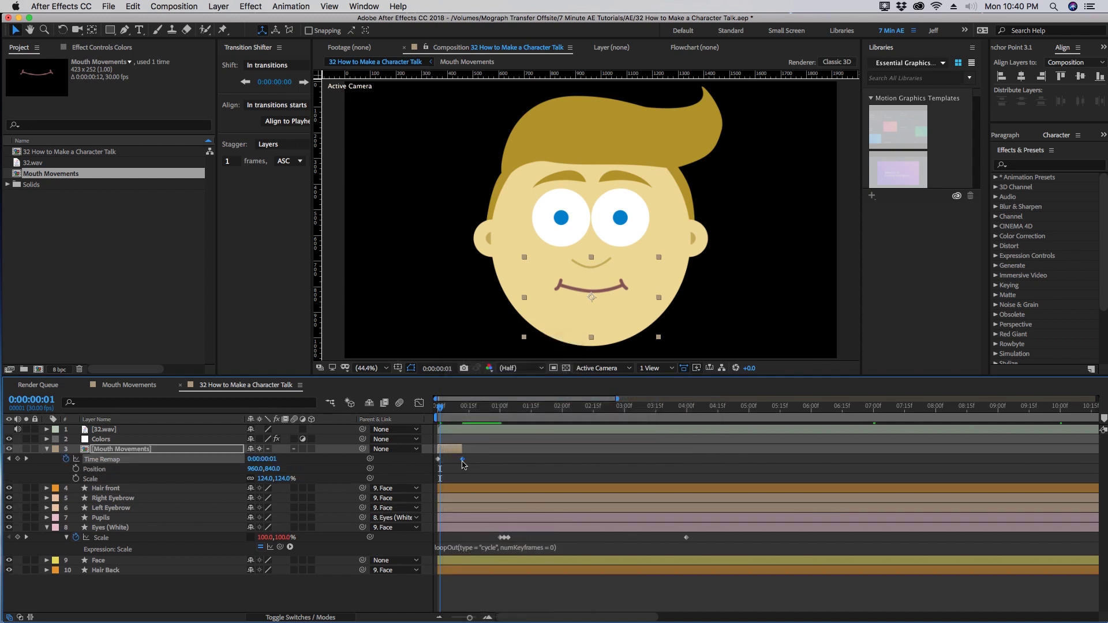
key("Delete")
left_click_drag(487, 448, 470, 618)
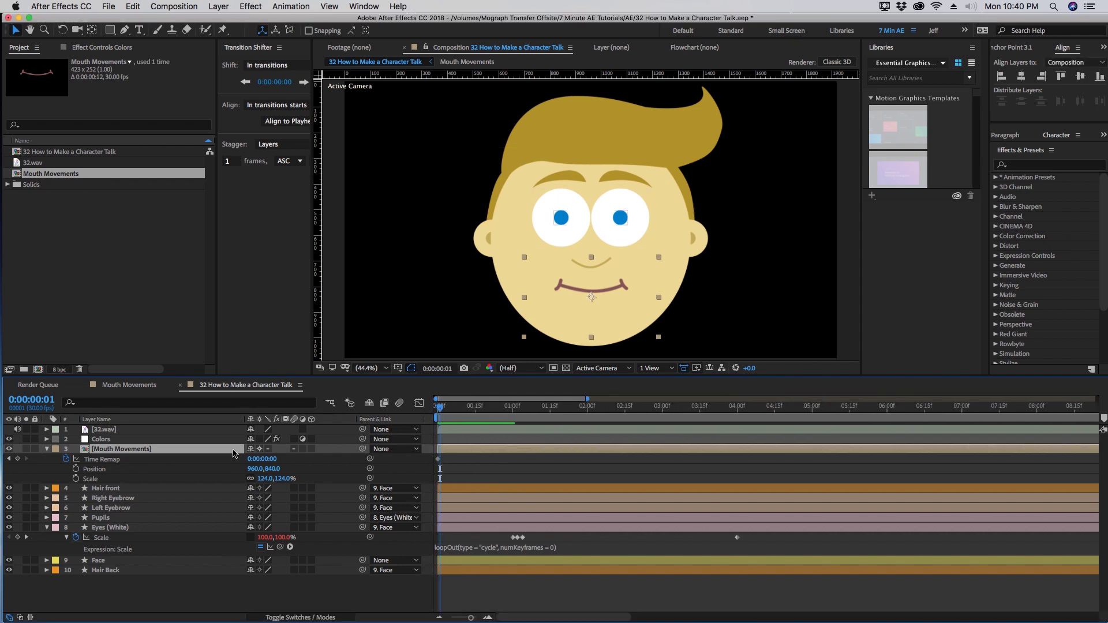
Dock the Mouth Movements timeline above Transition Shifter and widen it to show the layer names beside the main composition
left_click(137, 387)
left_click_drag(457, 406, 492, 407)
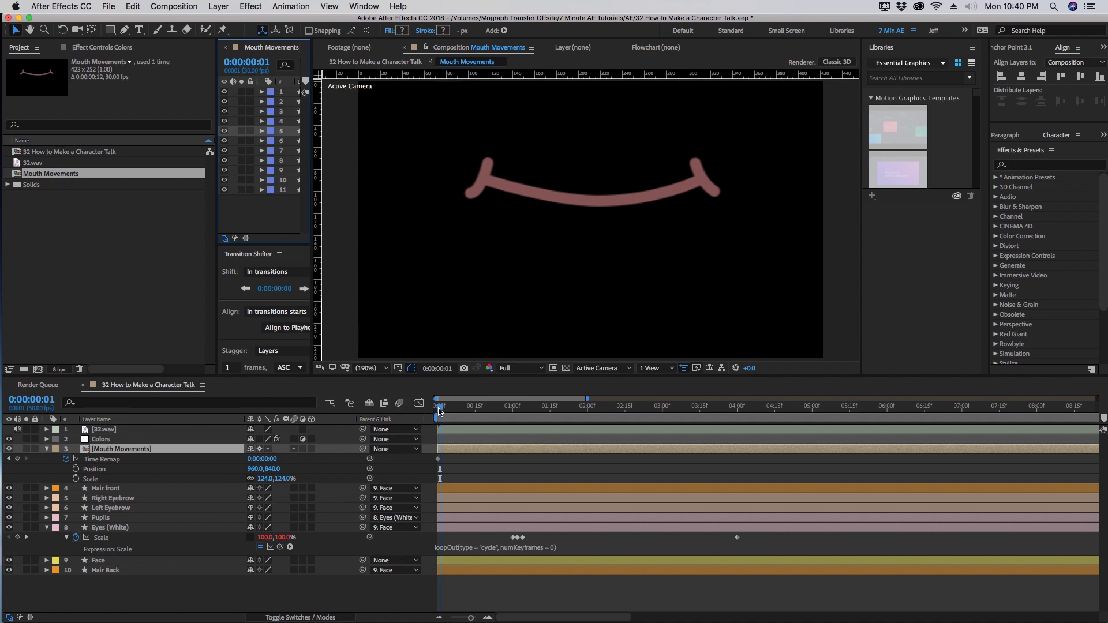
left_click(437, 407)
left_click_drag(213, 170, 139, 170)
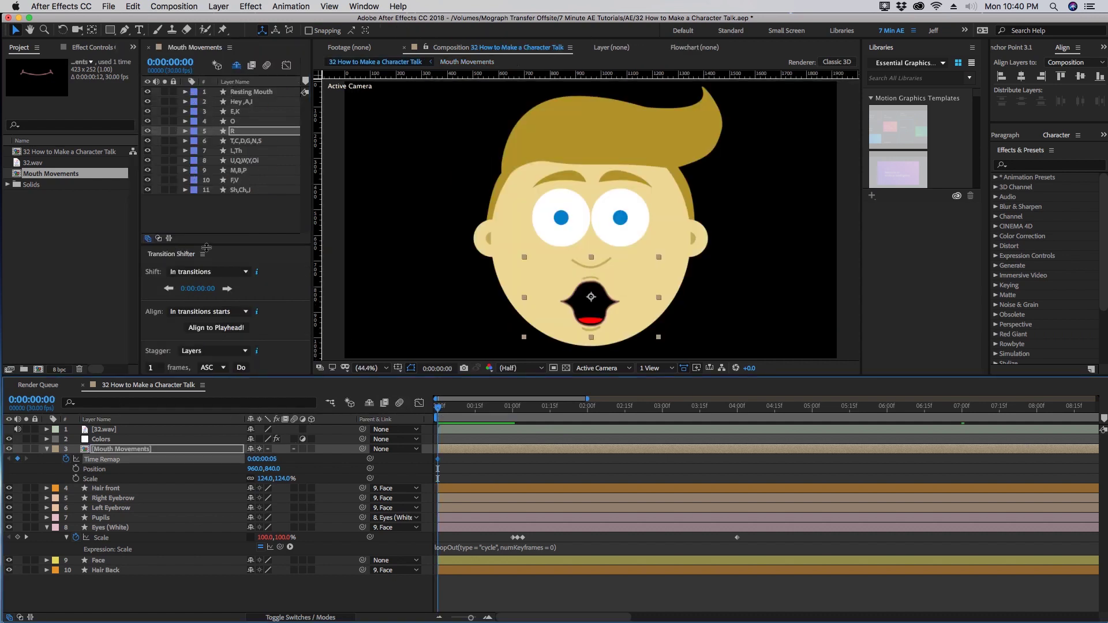
Try Time Remap values 0 and 1 on the Mouth Movements layer at the first frame for the resting mouth
left_click(263, 459)
type("0")
key("Return")
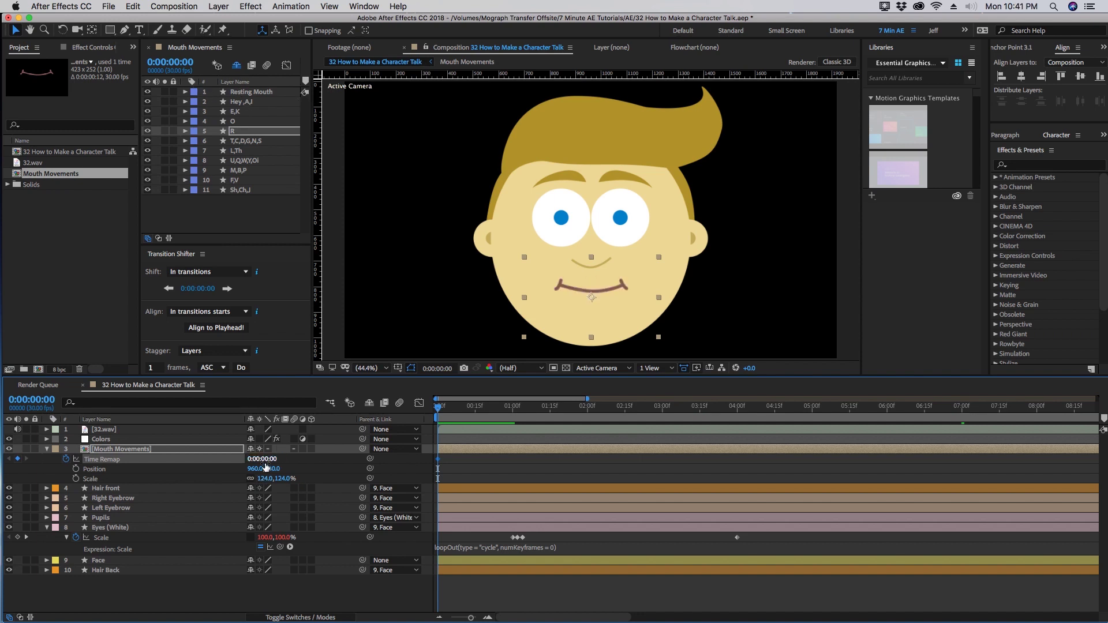
left_click(268, 459)
type("1")
key("Return")
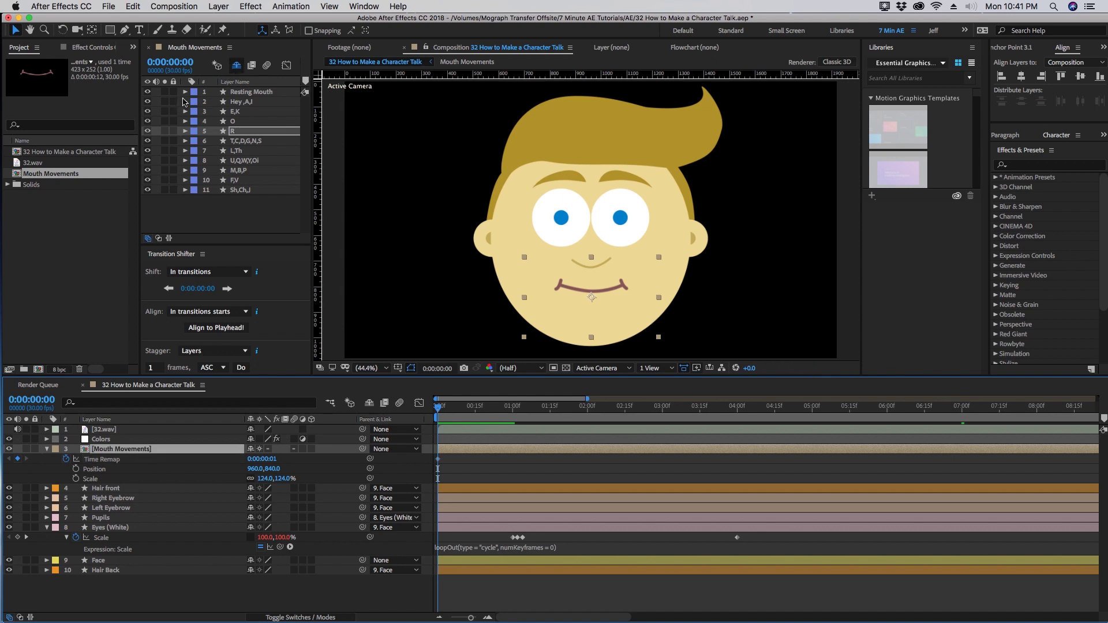
Try Time Remap value 2 to give the face the Hey,A,I mouth shape from the second layer
left_click(231, 96)
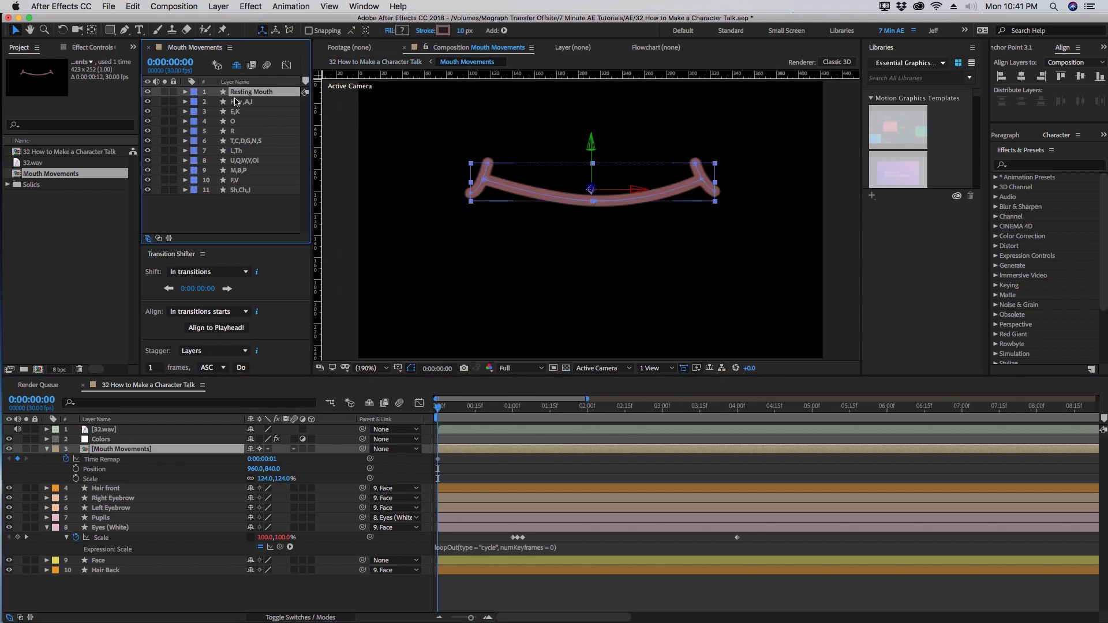
left_click(233, 101)
left_click(262, 458)
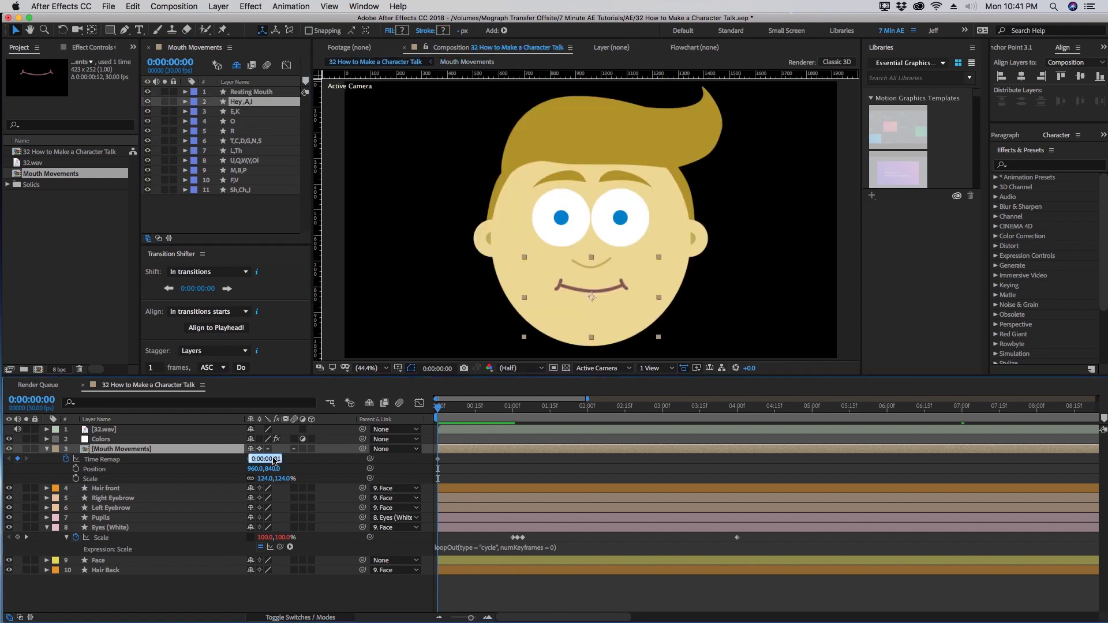
type("2")
key("Return")
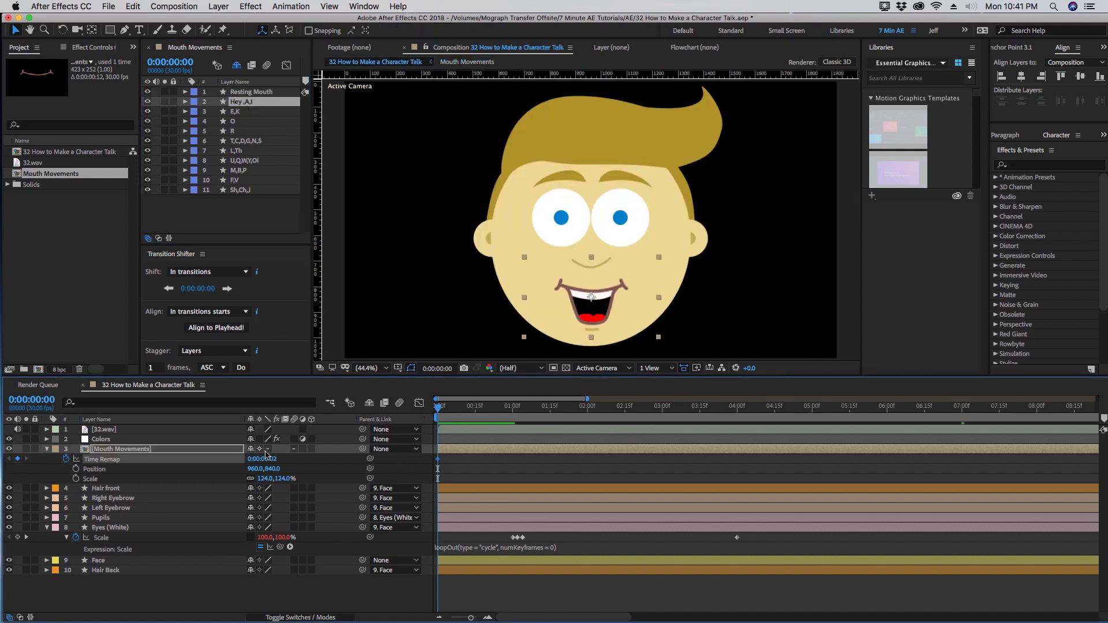
Try Time Remap value 3 to give the face the E,K mouth shape from the third layer
left_click(233, 112)
left_click(261, 459)
type("3")
key("Return")
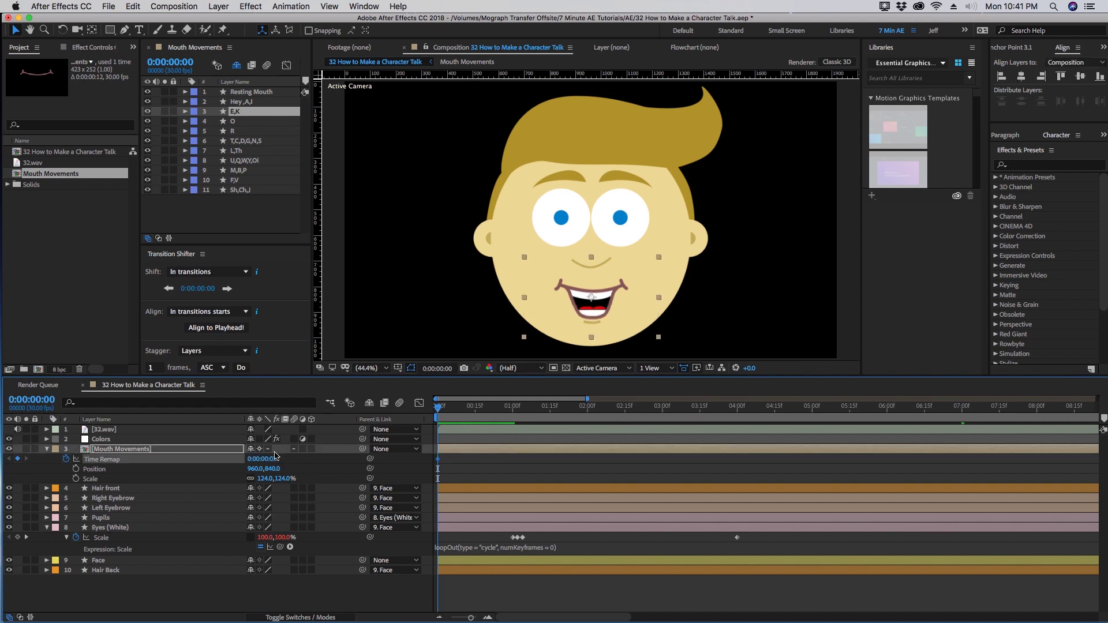
Check the Resting Mouth layer's span at frame 1 in the full-width timeline and redock Mouth Movements beside the project items
left_click(249, 93)
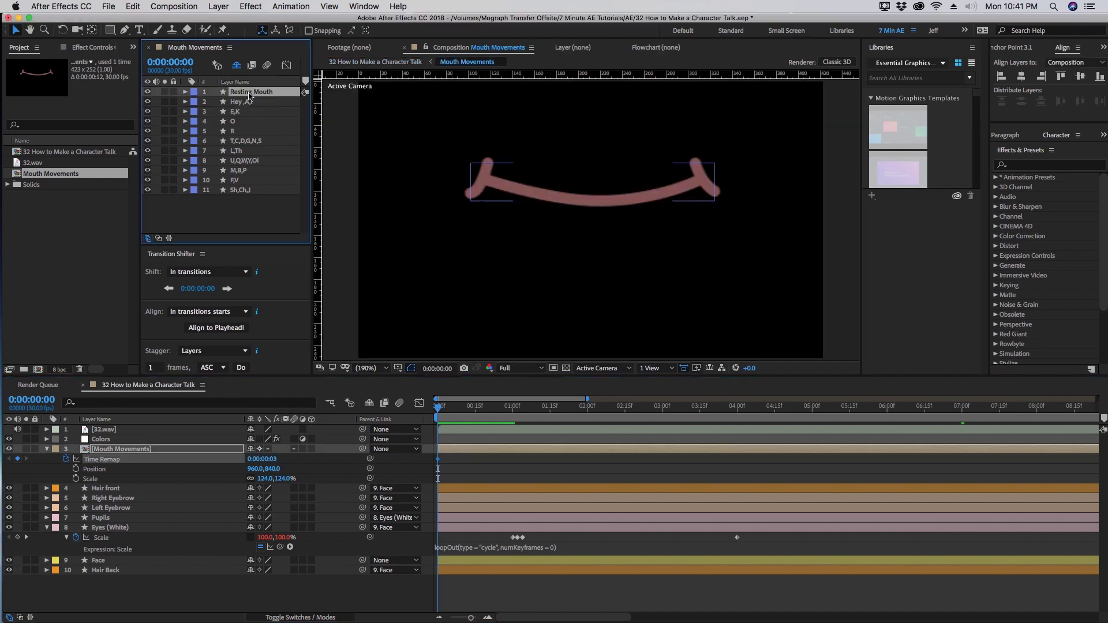
left_click_drag(194, 48, 225, 392)
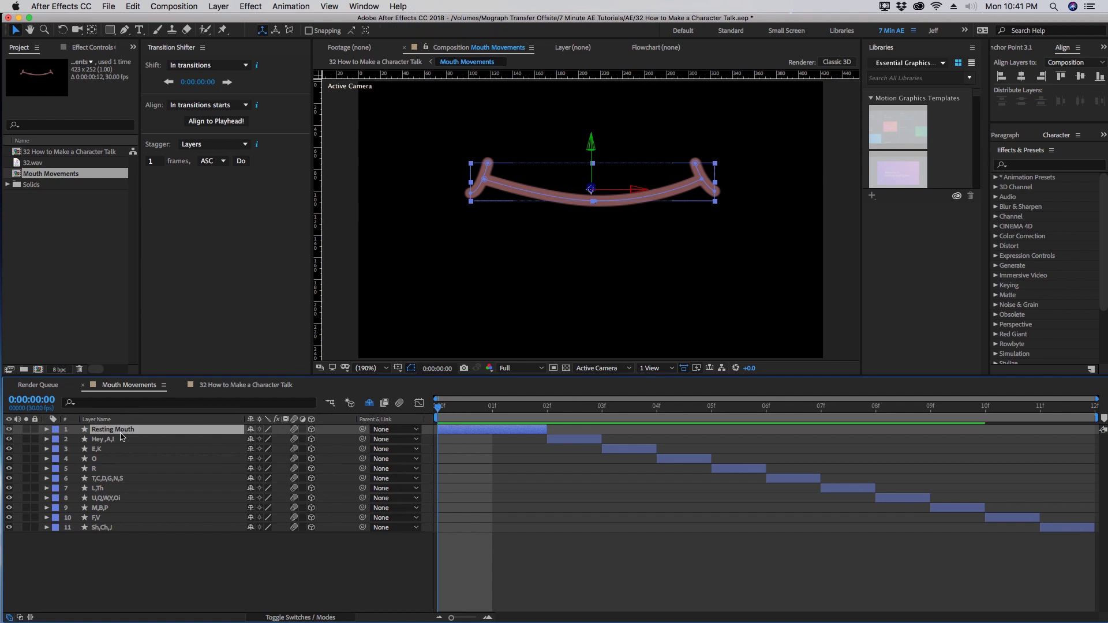
left_click(492, 411)
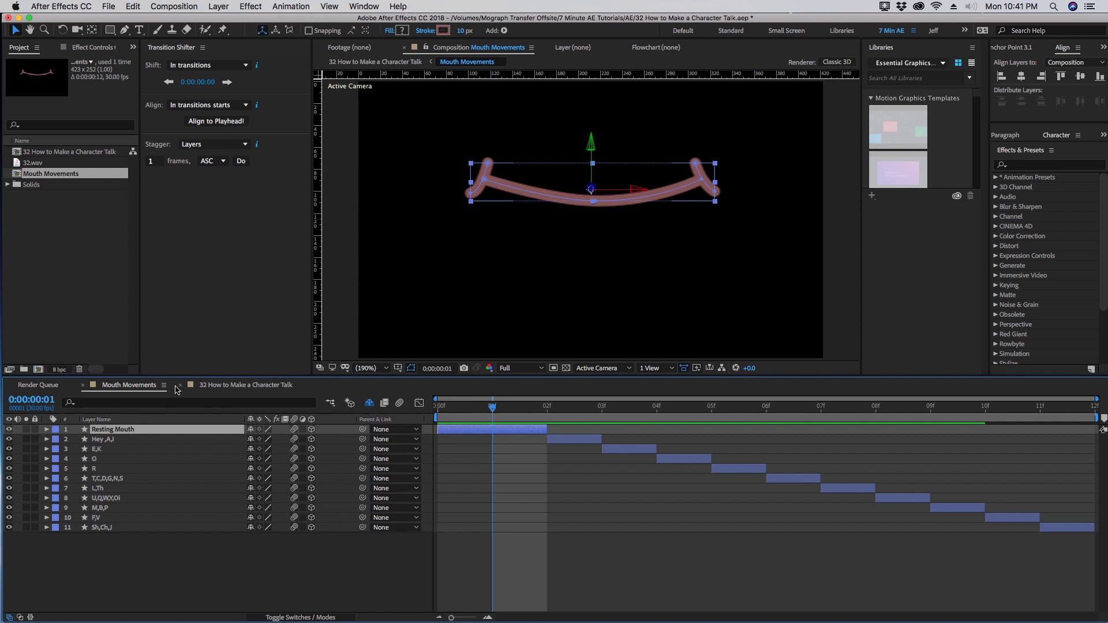
left_click_drag(143, 390, 197, 48)
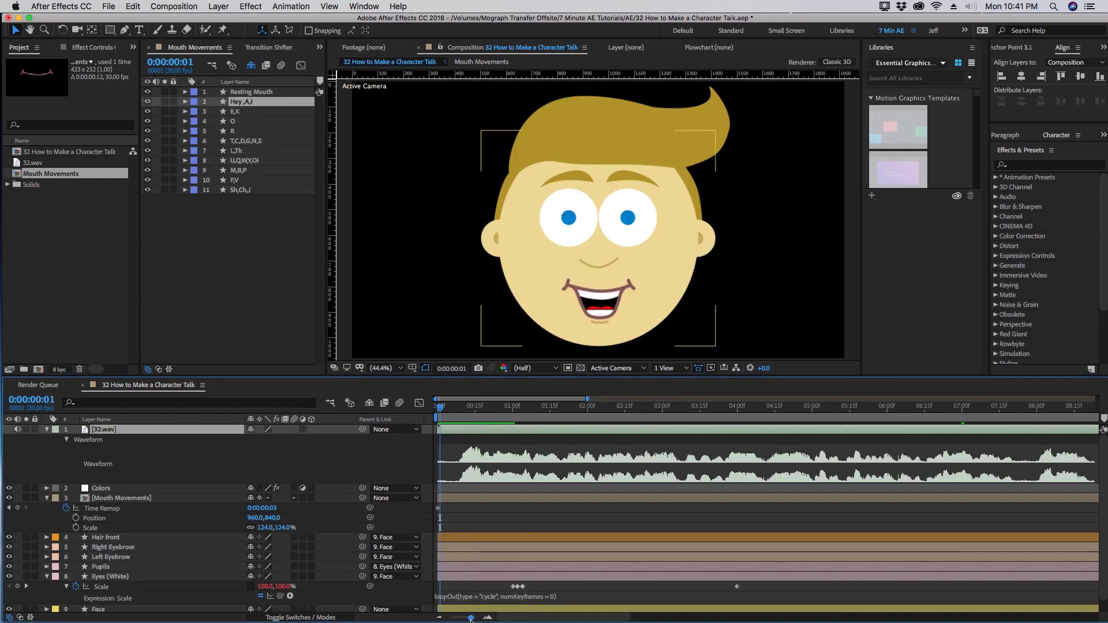
View the entire 32.wav waveform and position the playhead at frame 11, close to where the speech begins
left_click_drag(470, 619, 451, 617)
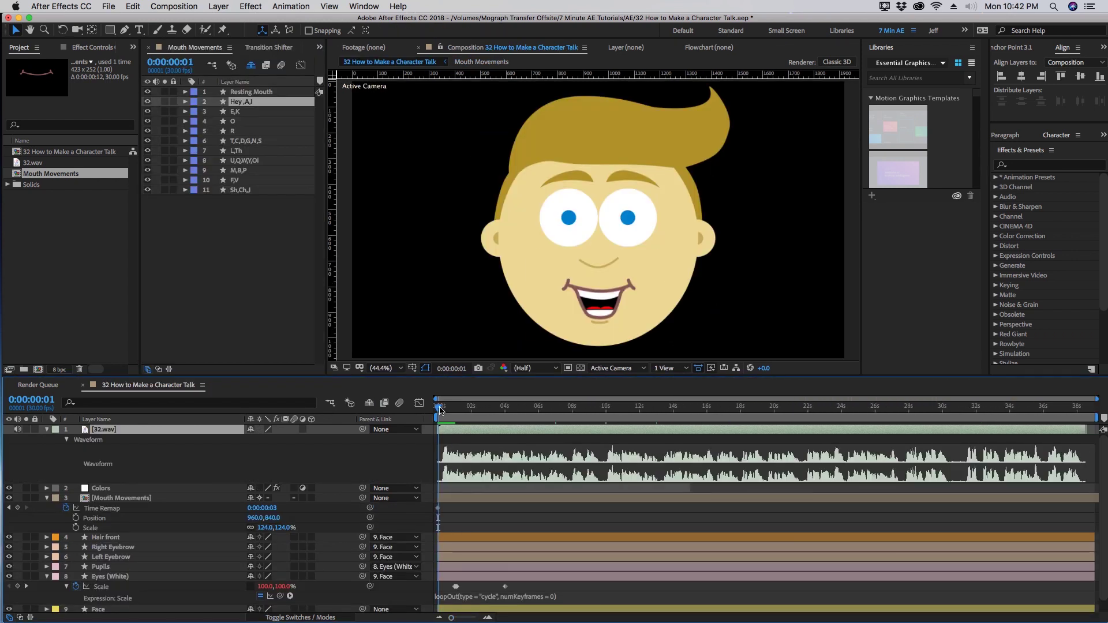
left_click_drag(437, 411, 444, 411)
left_click_drag(451, 618, 472, 618)
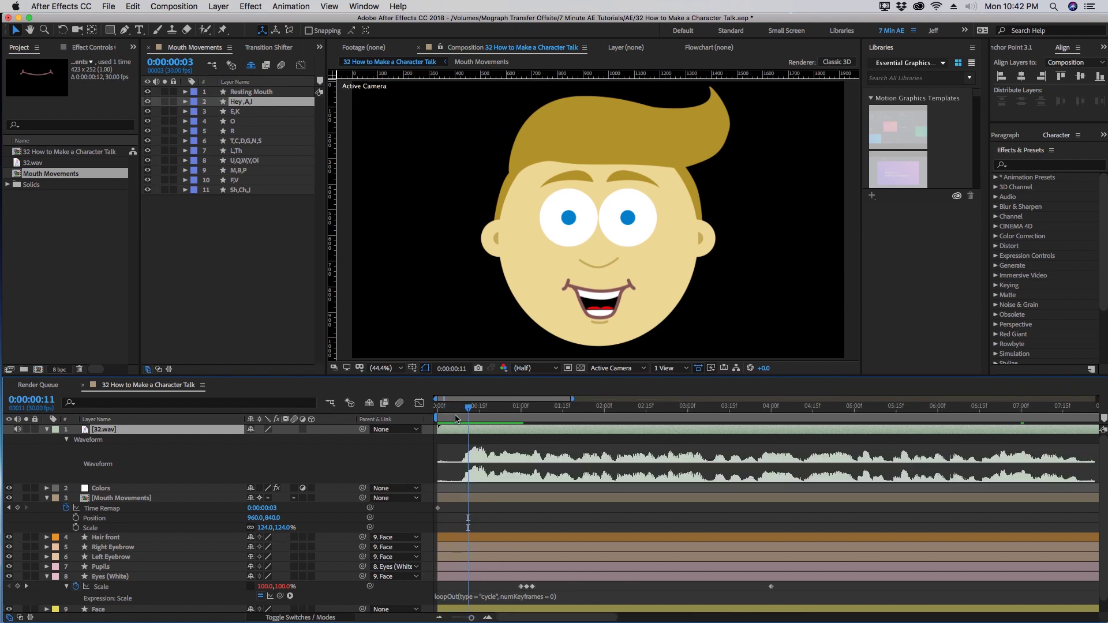
Set the Mouth Movements layer's Time Remap to 1 at frame 0 for the Resting Mouth shape
key("Home")
left_click(272, 508)
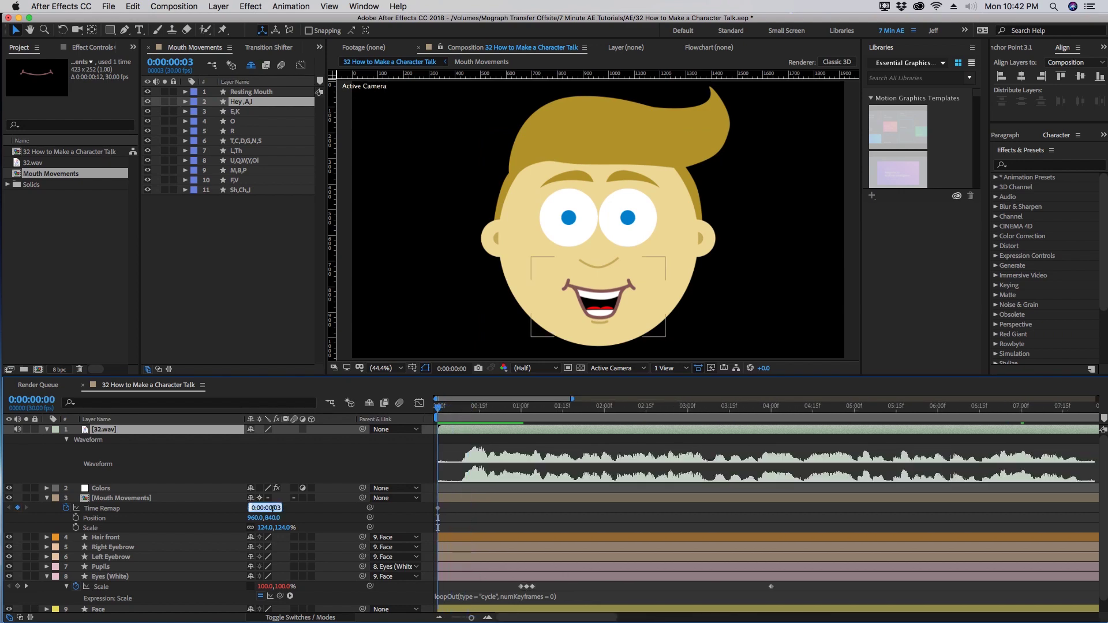
type("1")
key("Return")
left_click(272, 508)
key("Right")
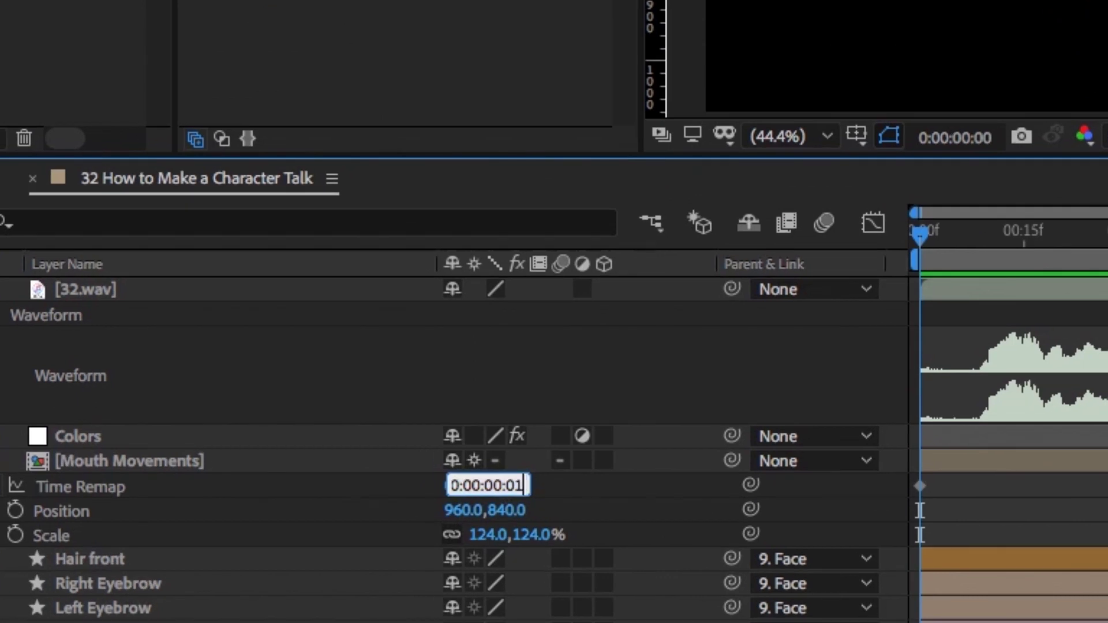
key("BackSpace")
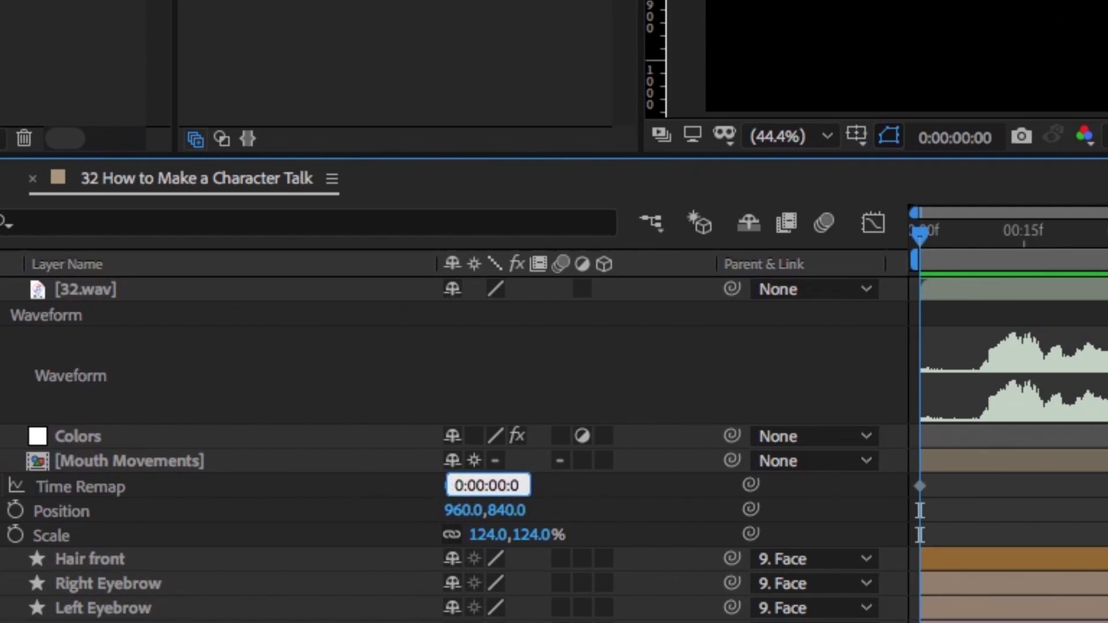
key("BackSpace")
key("BackSpace")
key("BackSpace")
key("BackSpace")
key("BackSpace")
key("BackSpace")
key("BackSpace")
key("BackSpace")
key("BackSpace")
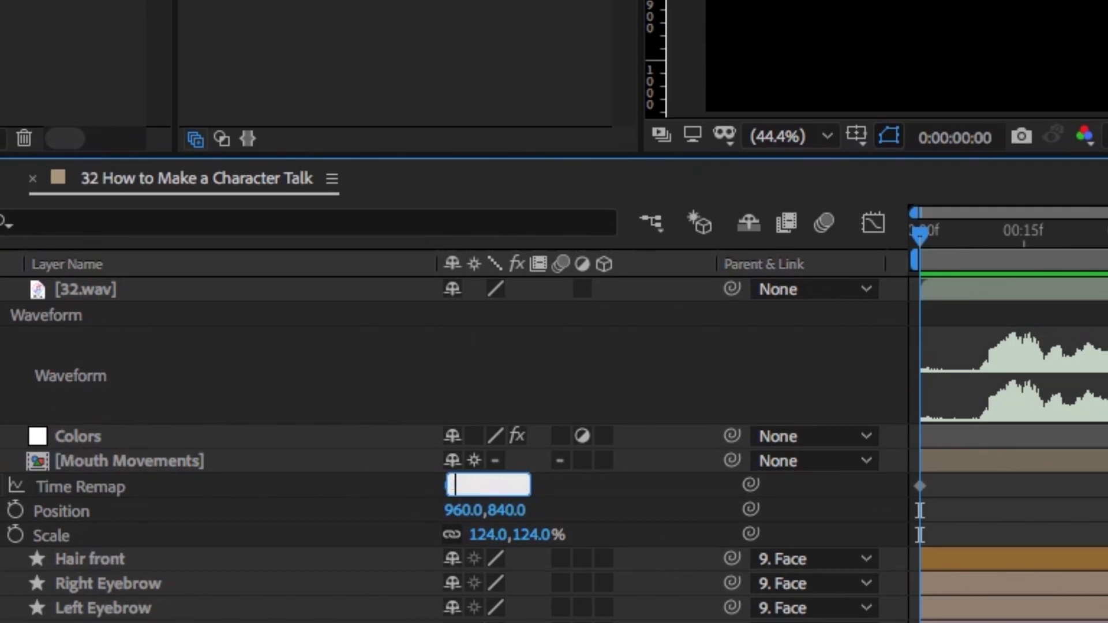
type("1")
key("Return")
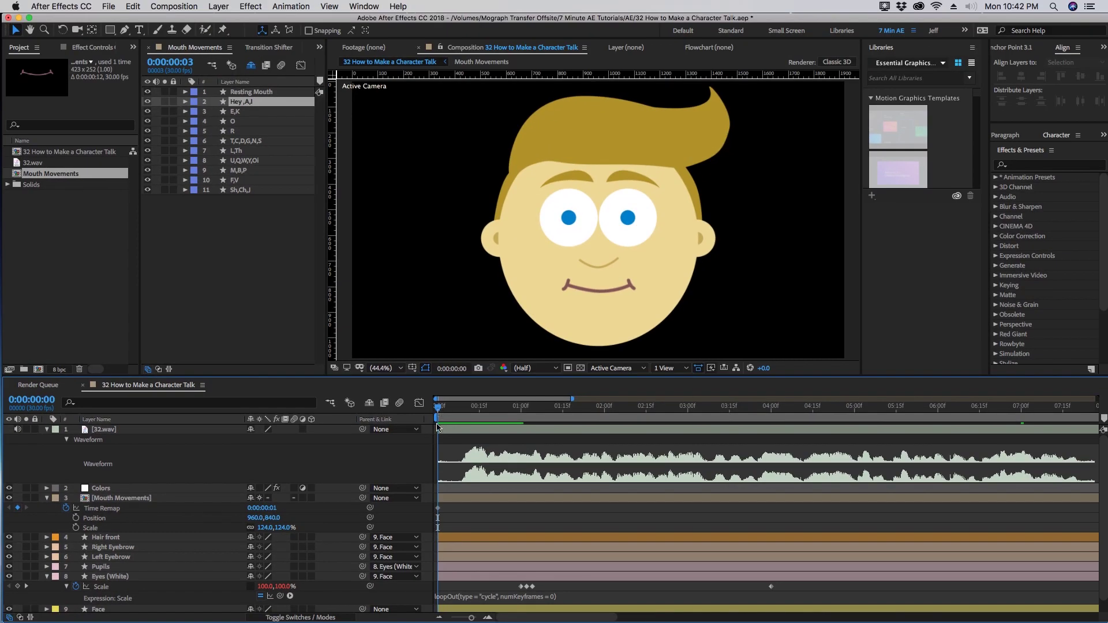
Make the first Time Remap keyframe a hold keyframe
left_click(439, 515)
right_click(438, 512)
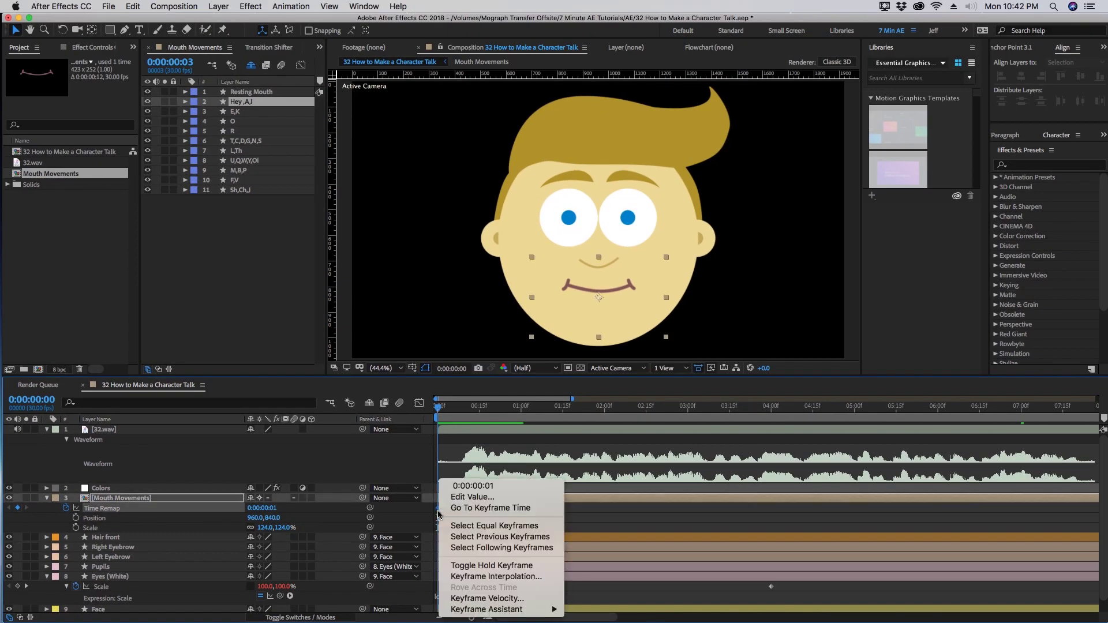
left_click(488, 566)
Set Time Remap to 2 at frame 10 for Hey,A,I and to 3 at frame 16 for E,K
left_click_drag(440, 407, 465, 409)
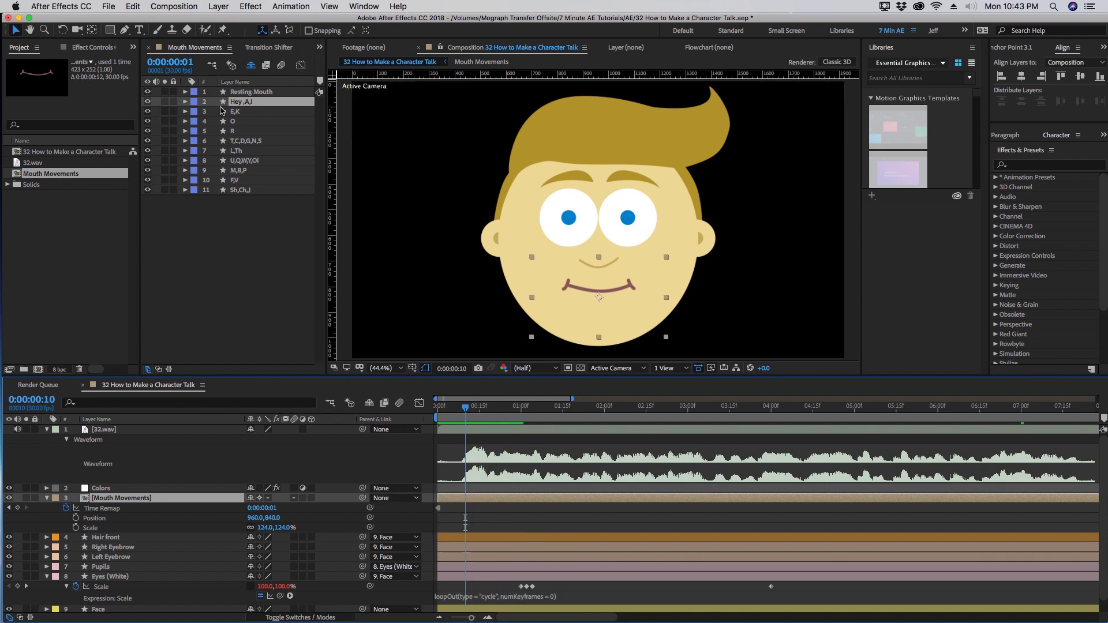
left_click(268, 508)
type("2")
key("Return")
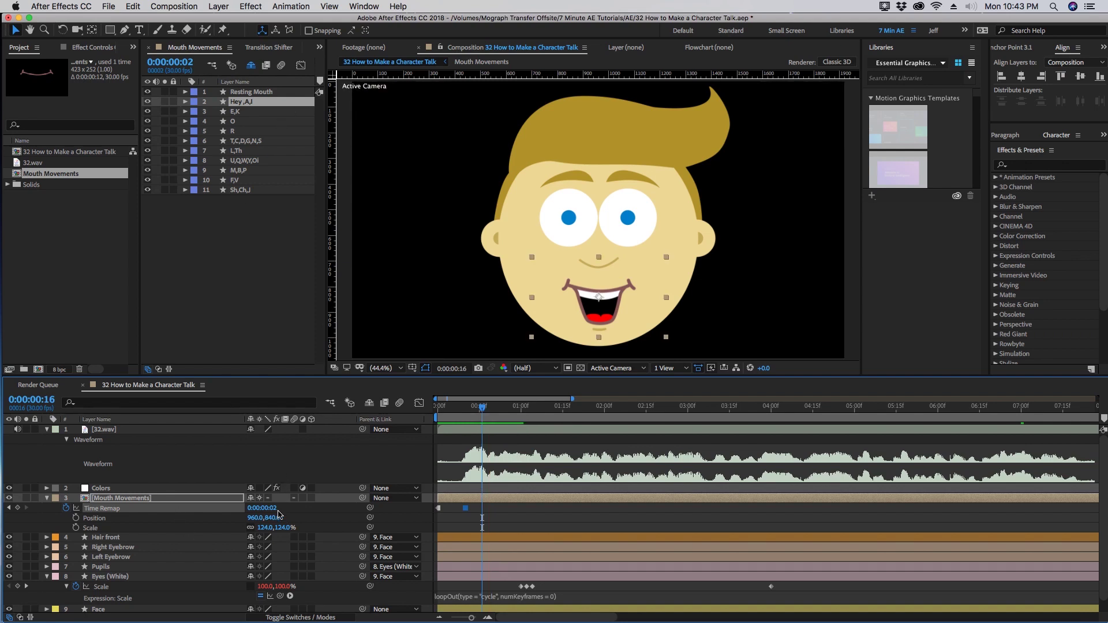
left_click(263, 508)
type("3")
key("Return")
Set Time Remap to 10 at frame 18 to show the F,V mouth shape
key("Page_Down")
key("Page_Down")
left_click(234, 182)
left_click(265, 508)
type("10")
key("Return")
Set Time Remap to 5 at frame 20 to show the R mouth shape
key(";")
left_click(737, 409)
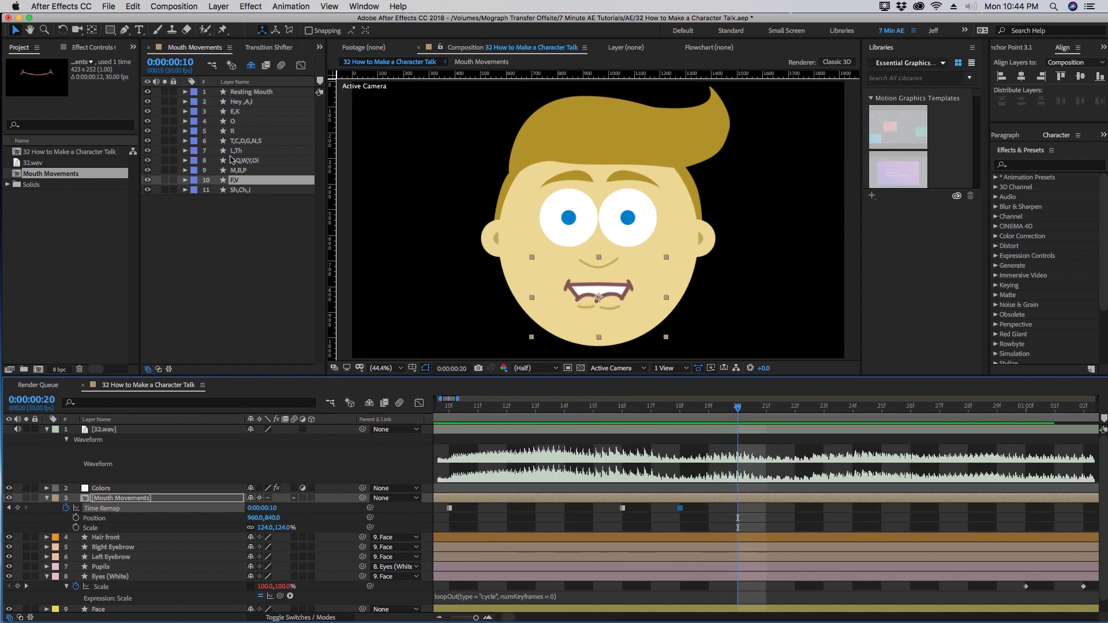
left_click(233, 131)
left_click(267, 507)
type("5")
key("Return")
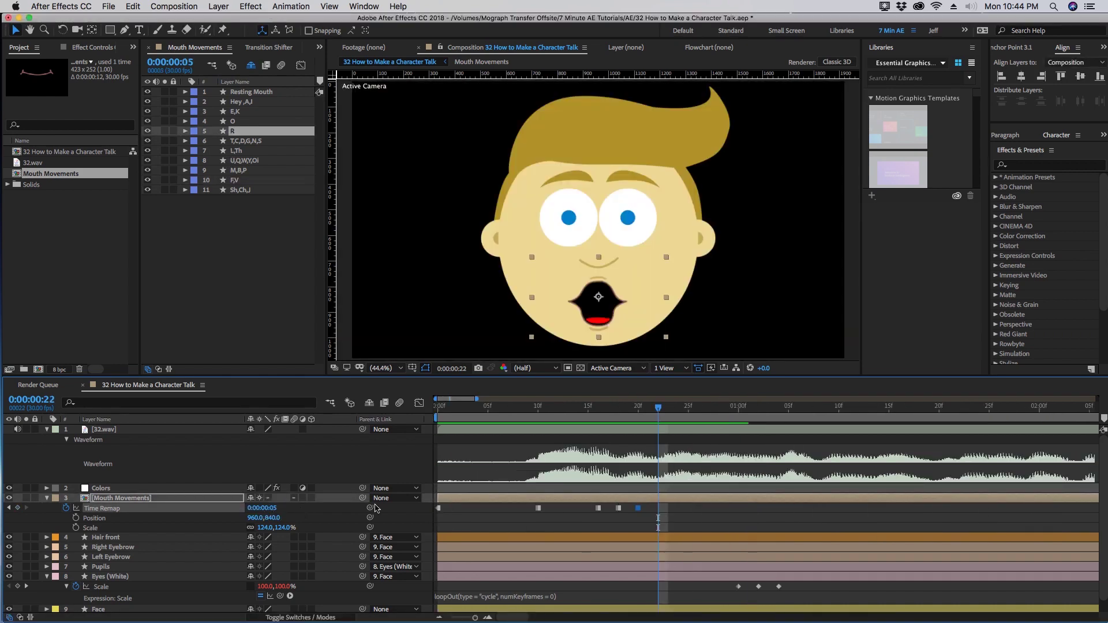
Set Time Remap to 9 at frame 22 for M,B,P and to 2 at frame 24 for Hey,A,I
left_click(263, 508)
type("9")
key("Return")
key("Page_Down")
key("Page_Down")
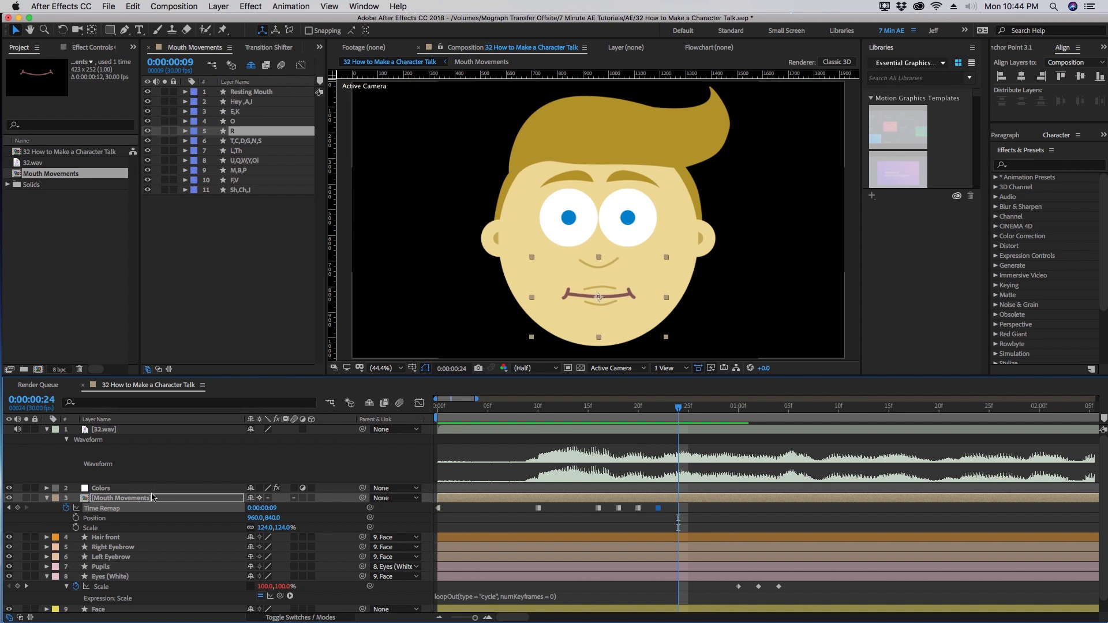
left_click(263, 507)
type("2")
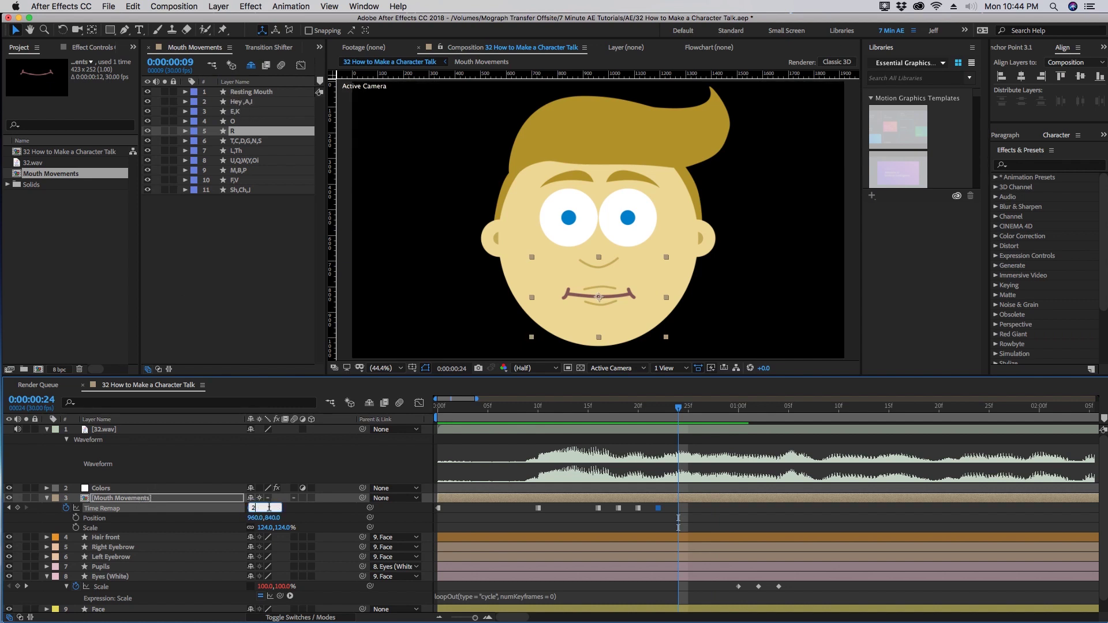
key("Return")
Set Time Remap to 6 at frame 25 for T,C,D,G,N,S and to 2 at frame 28 for Hey,A,I
key("Page_Down")
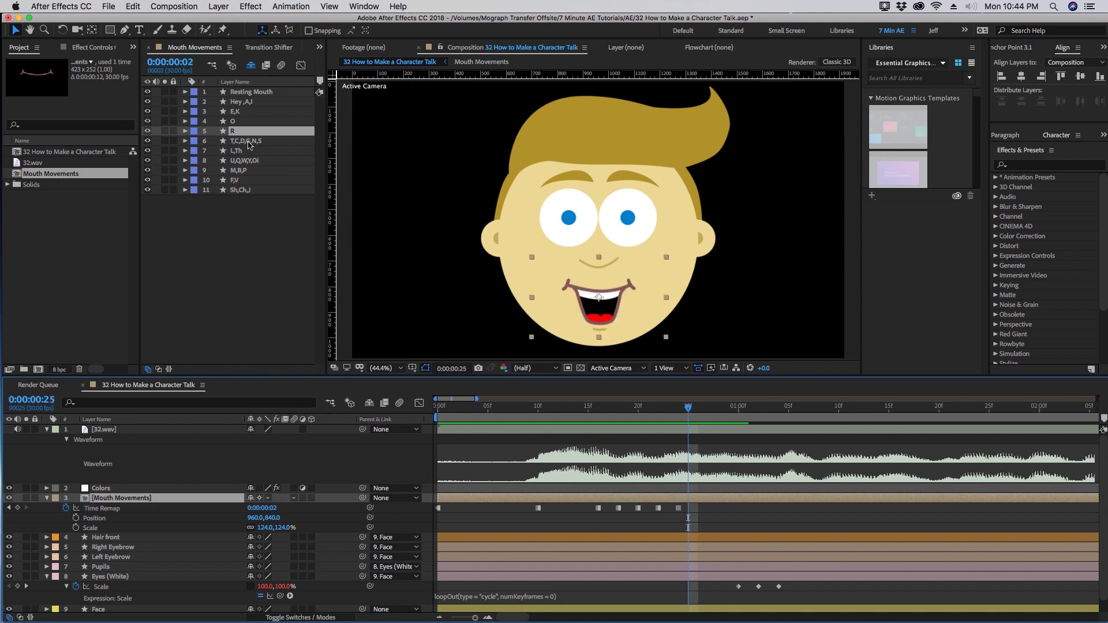
left_click(270, 508)
type("6")
key("Return")
key("Page_Down")
key("Page_Down")
key("Page_Down")
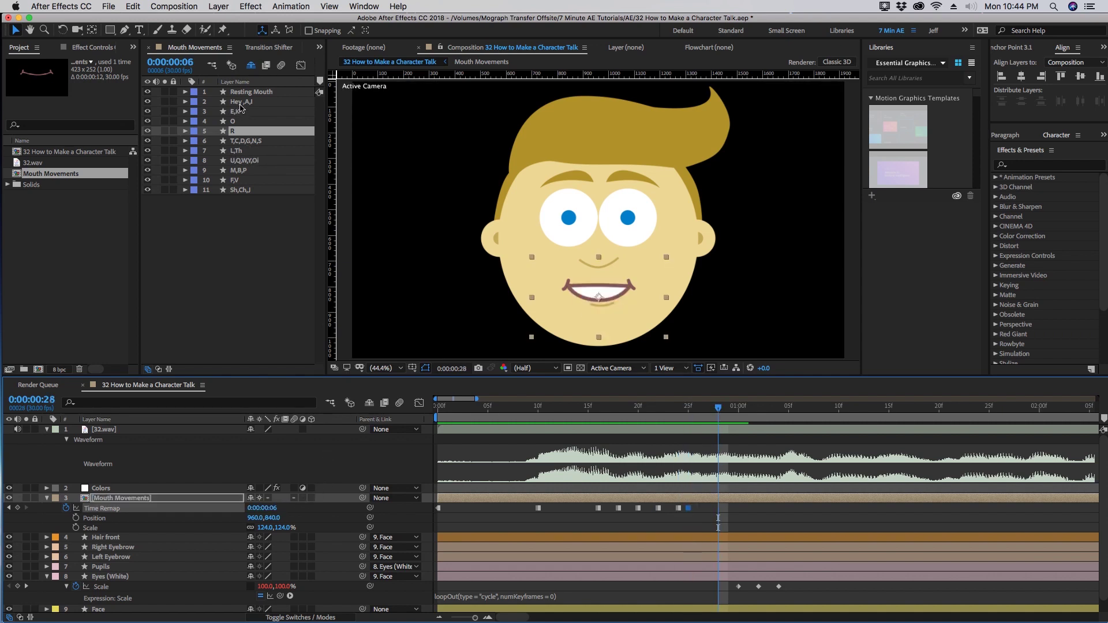
left_click(262, 508)
type("2")
key("Return")
Set Time Remap to 6 at 0:00:01:00 for T,C,D,G,N,S and to 8 at 0:00:01:04 for the rounded U,Q,W,Y mouth
key("Page_Down")
key("Page_Down")
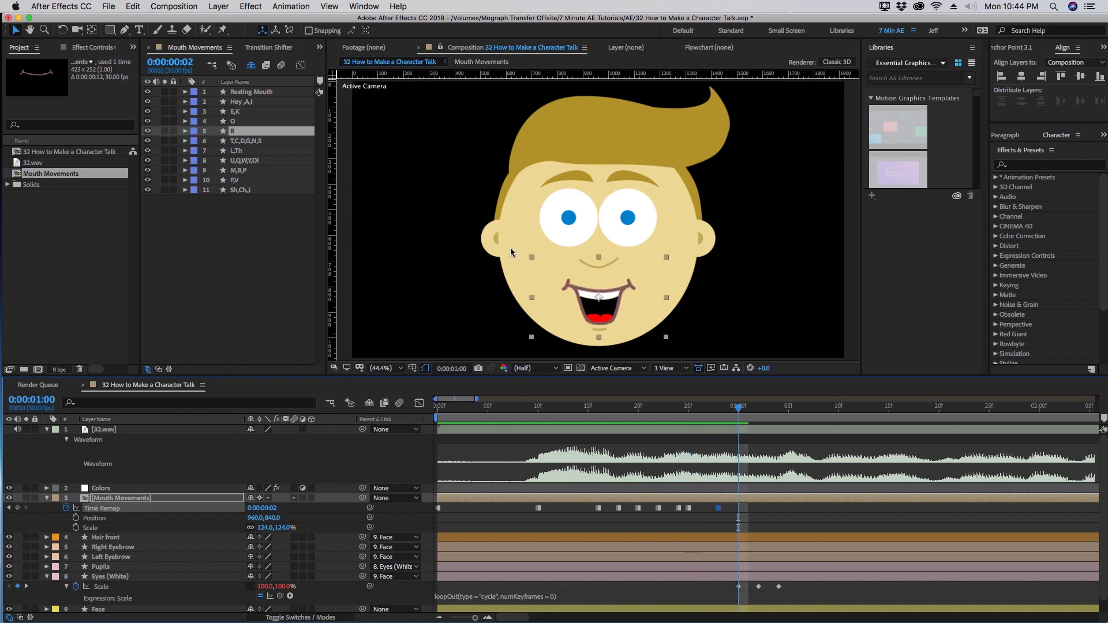
left_click(267, 507)
type("6")
key("Return")
key("Page_Down")
key("Page_Down")
key("Page_Down")
key("Page_Down")
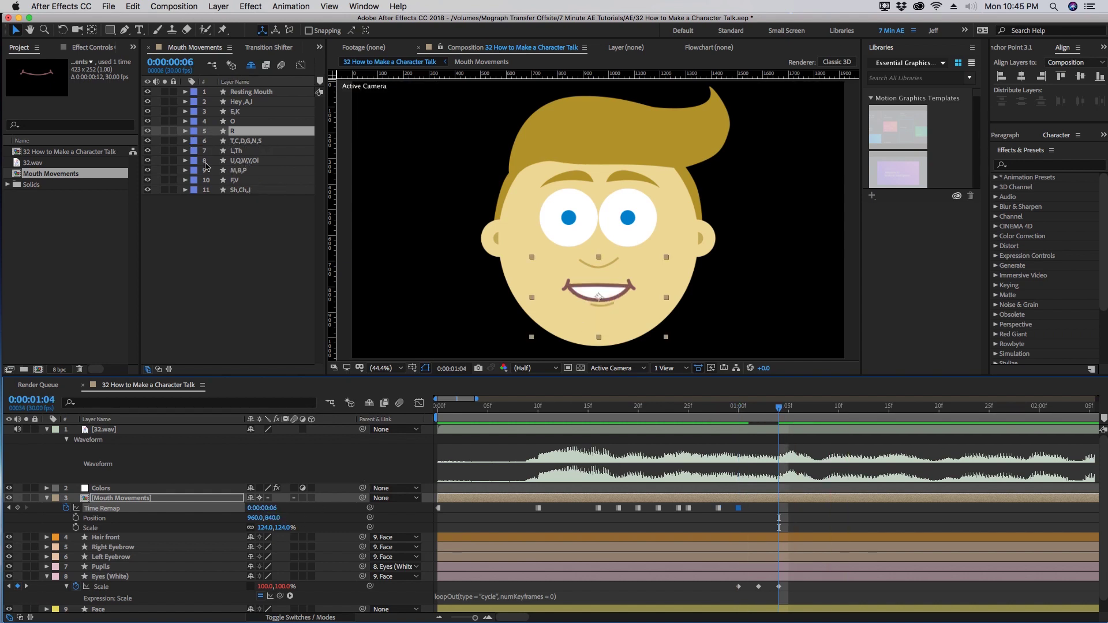
left_click(271, 508)
type("8")
key("Return")
Set Time Remap to 7 at 0:00:01:06 for the L,Th mouth shape and advance along the waveform past 0:00:01:08
key("Page_Down")
key("Page_Down")
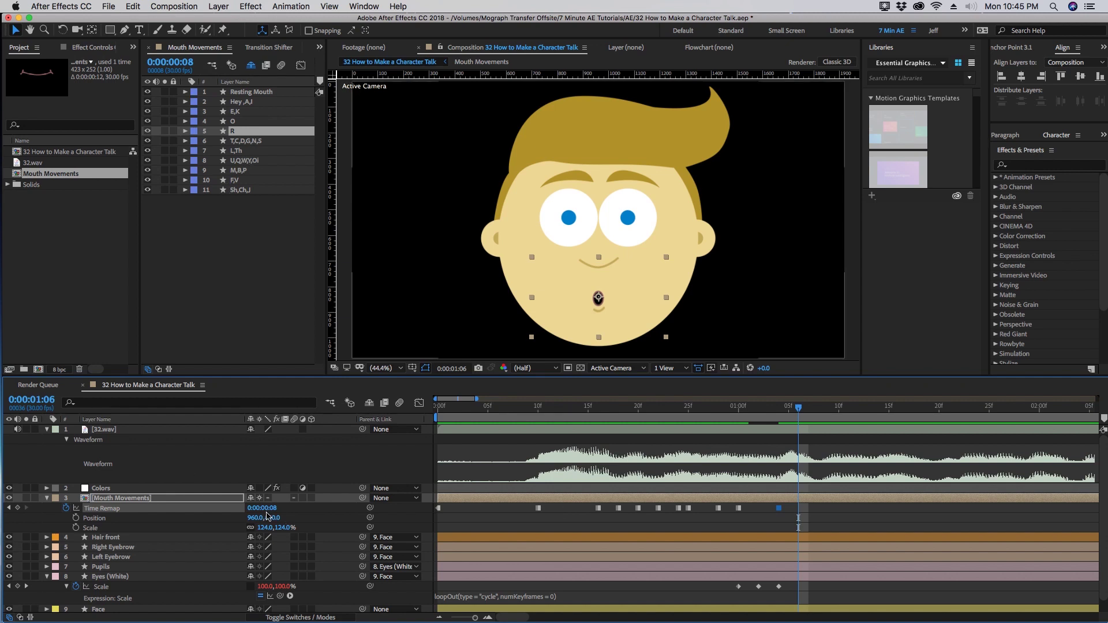
left_click_drag(267, 508, 262, 508)
key("Page_Down")
key("Page_Down")
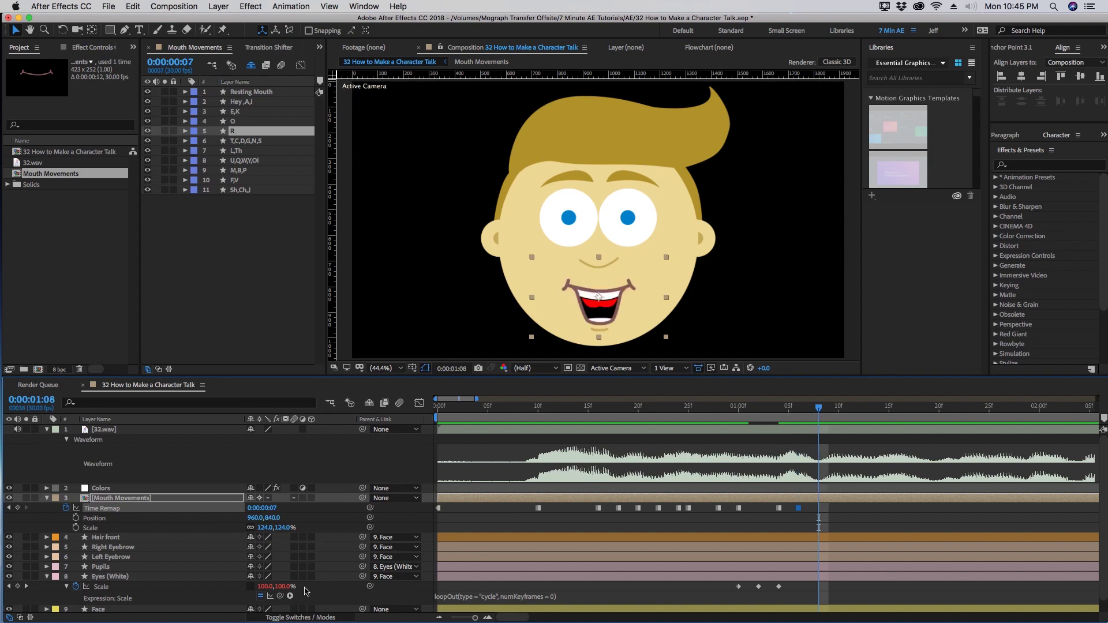
key("Return")
left_click(839, 410)
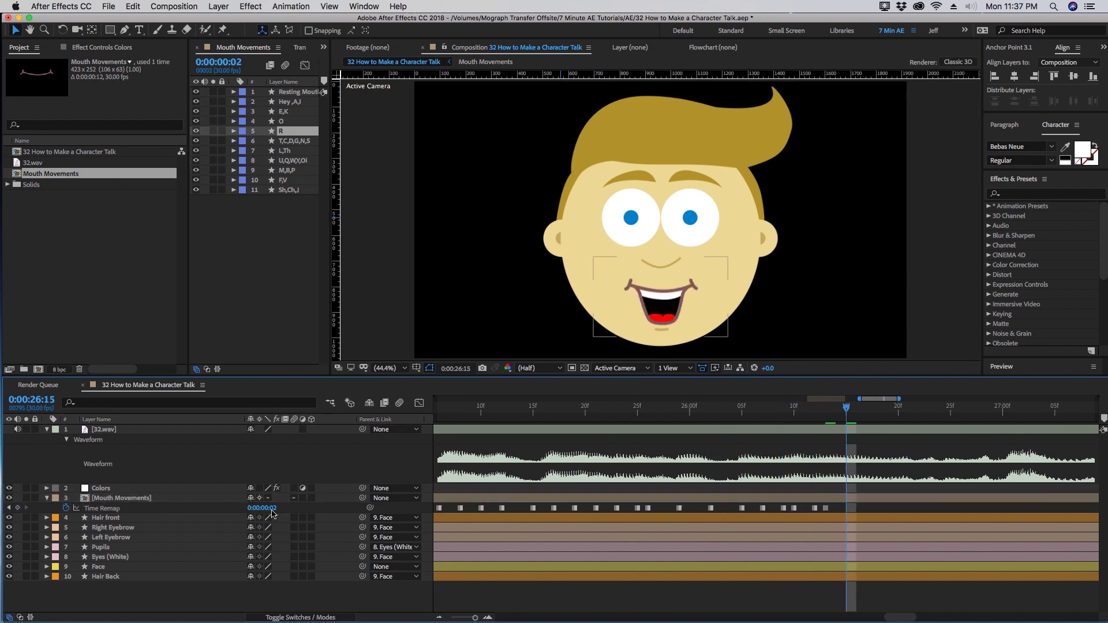
Keyframe more Time Remap mouth shapes after 0:00:26:15, including value 6 for T,C,D,G,N,S
key("Page_Down")
left_click_drag(272, 510, 275, 509)
key("Page_Down")
key("Page_Down")
key("Page_Down")
key("Page_Down")
key("Page_Down")
key("Page_Down")
key("Page_Down")
key("Page_Down")
key("Page_Down")
key("Page_Down")
key("Page_Down")
key("Page_Down")
key("Page_Down")
key("Page_Down")
left_click(262, 508)
type("6")
key("Return")
Adjust Time Remap for the next spoken sound after 0:00:27:27 and step through the frames against the waveform
key("Page_Down")
key("Page_Down")
key("Page_Down")
key("Page_Down")
key("Page_Down")
key("Page_Down")
key("Page_Down")
key("Page_Down")
key("Page_Down")
key("Page_Down")
Start the work area at 0:00:27:27 and preview the voice track from there
key("minus")
key("minus")
key("minus")
left_click(718, 406)
key("b")
key("space")
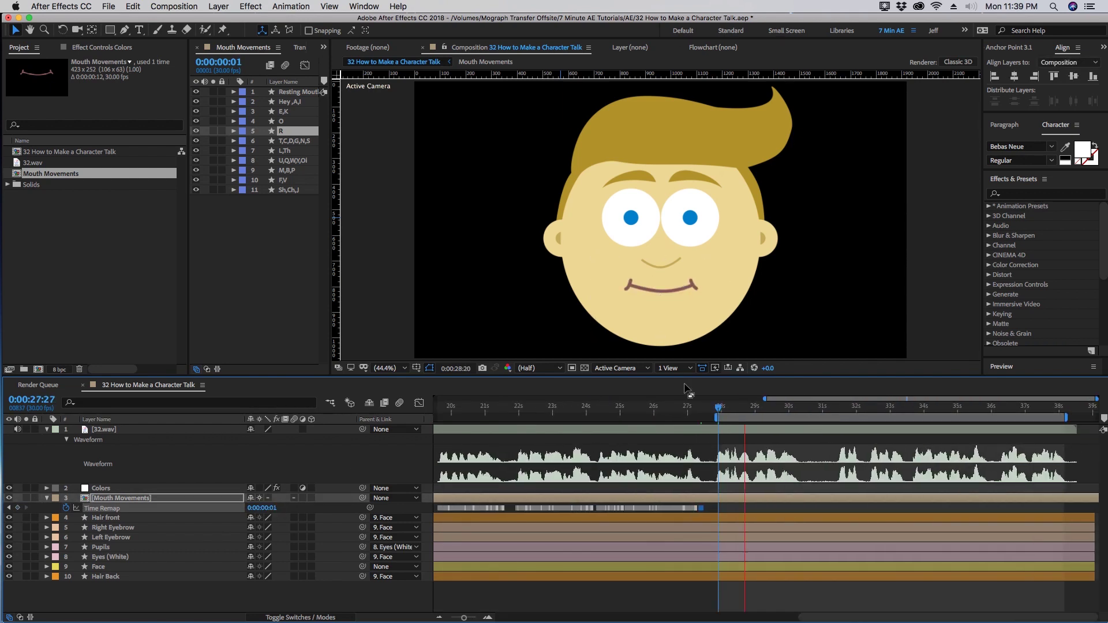
key("space")
key("equal")
key("equal")
left_click_drag(261, 507, 272, 510)
key("equal")
key("equal")
key("Page_Down")
key("Page_Up")
key("Page_Down")
key("Page_Down")
key("Page_Down")
key("Page_Down")
key("Page_Down")
key("Page_Down")
key("Page_Down")
key("Page_Down")
key("Page_Down")
key("Page_Up")
key("Page_Up")
key("Page_Up")
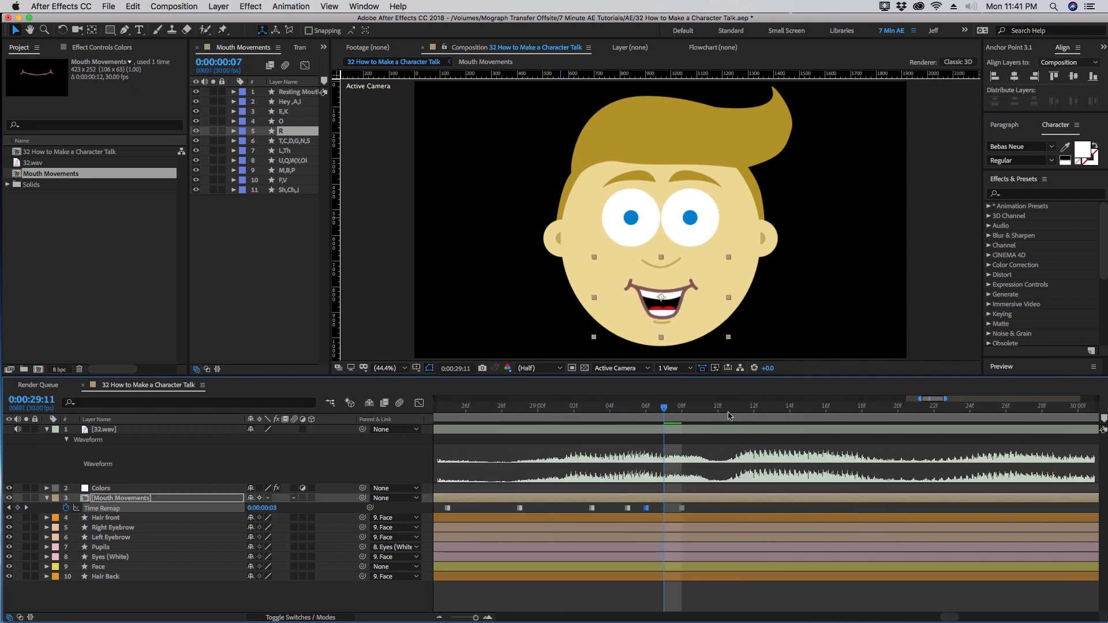
Preview the speech just past 29 seconds and set Time Remap to 10 for the F,V mouth shape
key("space")
key("Page_Up")
key("Page_Up")
key("Page_Down")
key("Page_Down")
key("Page_Down")
key("Page_Down")
key("Page_Down")
key("Page_Down")
left_click(262, 508)
type("10")
Continue keyframing Time Remap mouth shapes along the waveform toward 0:00:30
left_click_drag(804, 415, 1006, 414)
left_click(262, 508)
key("Page_Down")
key("Page_Down")
key("Page_Down")
key("Page_Down")
key("Page_Down")
key("Page_Down")
key("Page_Down")
key("Page_Down")
key("Page_Down")
key("Page_Down")
key("Page_Down")
key("Page_Down")
left_click(262, 508)
key("Return")
End the work area just after the last mouth keyframes, between 30 and 31 seconds, and preview the animation
key("n")
key("semicolon")
key("space")
Turn on keyframing for the Face layer's Rotation and the Left Eyebrow's Position near the 8-second mark
left_click(98, 567)
left_click(1008, 47)
key("r")
left_click(572, 409)
left_click(75, 576)
left_click(116, 538)
key("p")
left_click(76, 547)
Paste copies of the Left Eyebrow Position and Face Rotation keyframes just before 10 seconds and preview the motion
left_click(572, 546)
key("super+v")
left_click(573, 586)
key("super+v")
key("space")
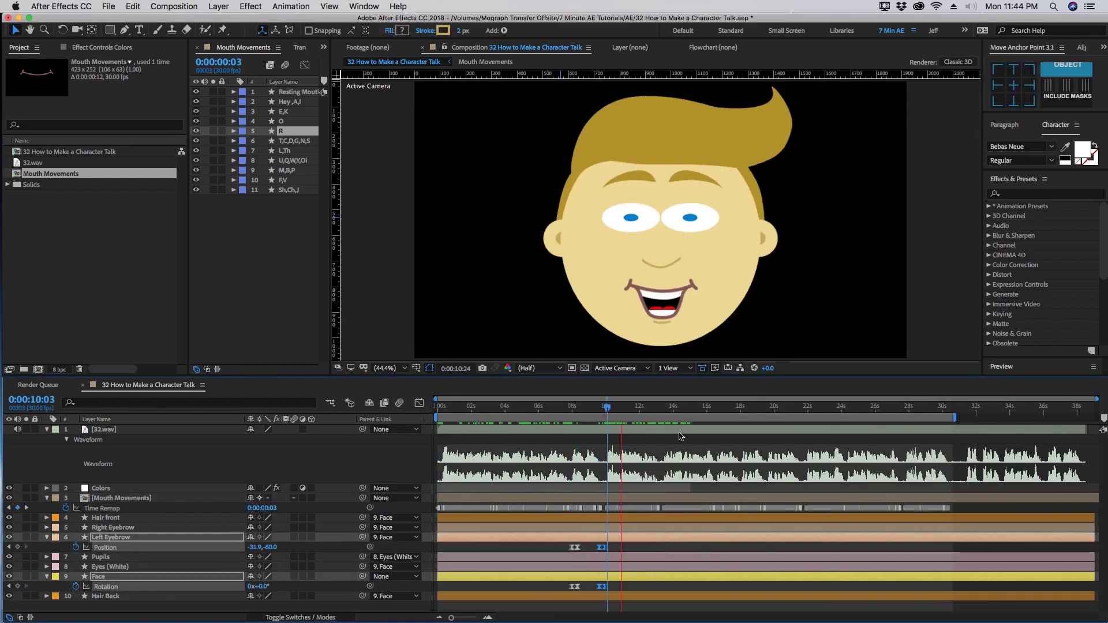
Reveal the Right Eyebrow's Position, paste the copied Face Rotation keyframes further along the speech, and preview
left_click(113, 527)
key("p")
left_click(215, 548)
left_click_drag(568, 592, 580, 601)
key("super+v")
key("space")
Copy the existing eyebrow Position and Face Rotation keyframe pairs to further emphasized moments in the voice track
left_click_drag(642, 534, 656, 600)
key("super+v")
left_click_drag(567, 552, 611, 566)
key("super+v")
key("super+v")
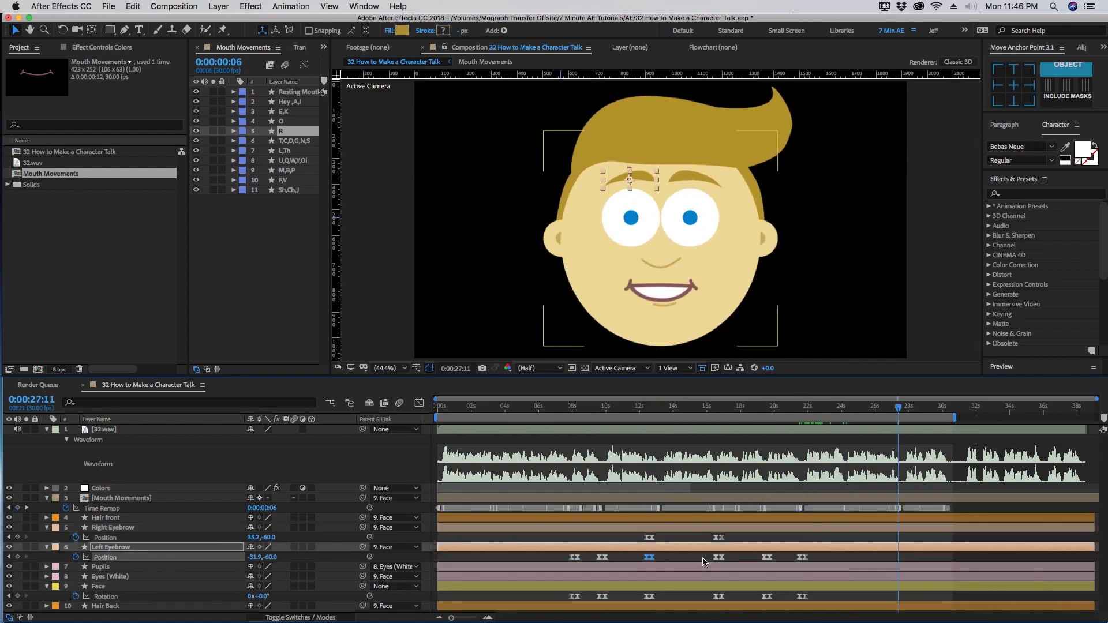